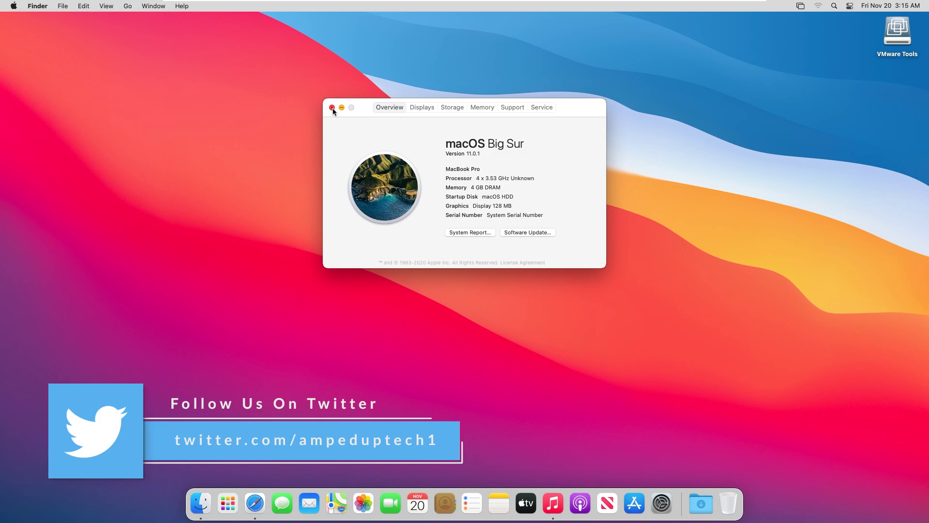
Step: Open and close a Finder window, Safari and the Music app in turn from the Dock
{"action": "key", "text": "super+n"}
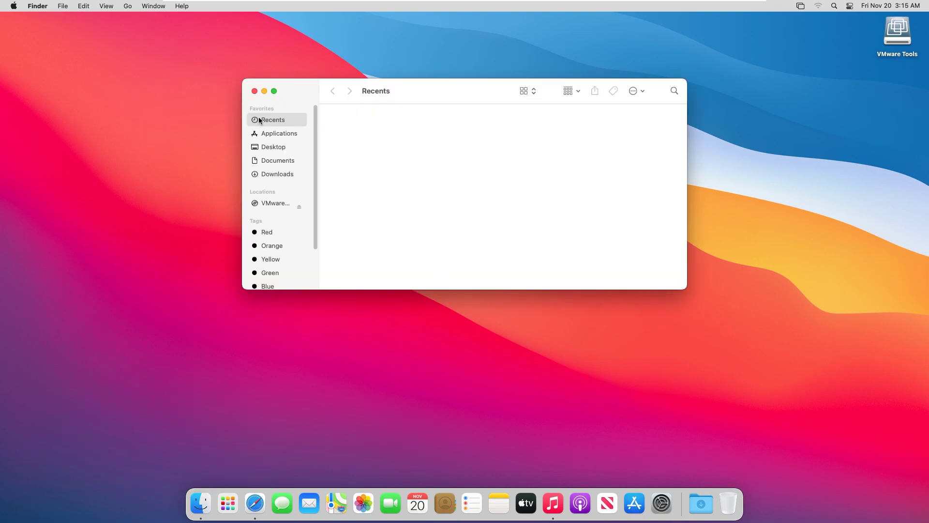
{"action": "left_click", "coordinate": [252, 91]}
{"action": "left_click", "coordinate": [255, 503]}
{"action": "left_click", "coordinate": [157, 35]}
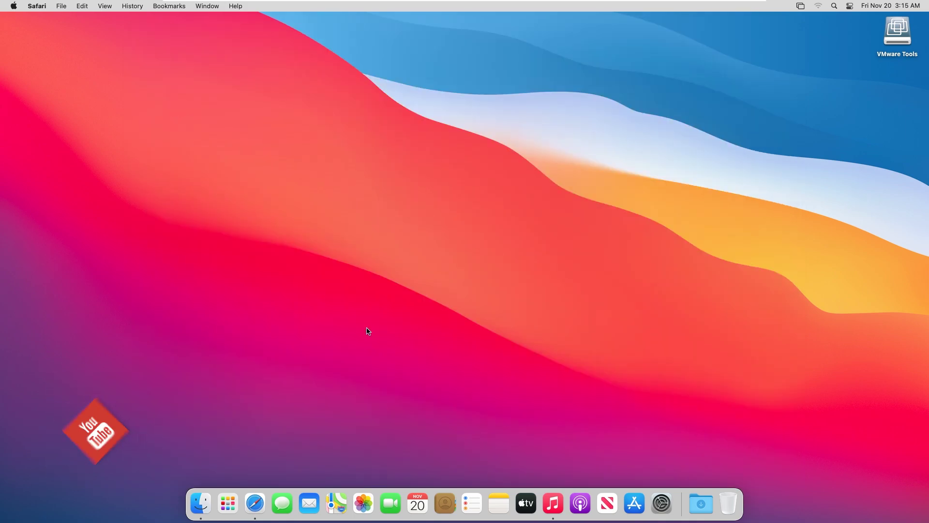
{"action": "left_click", "coordinate": [553, 504]}
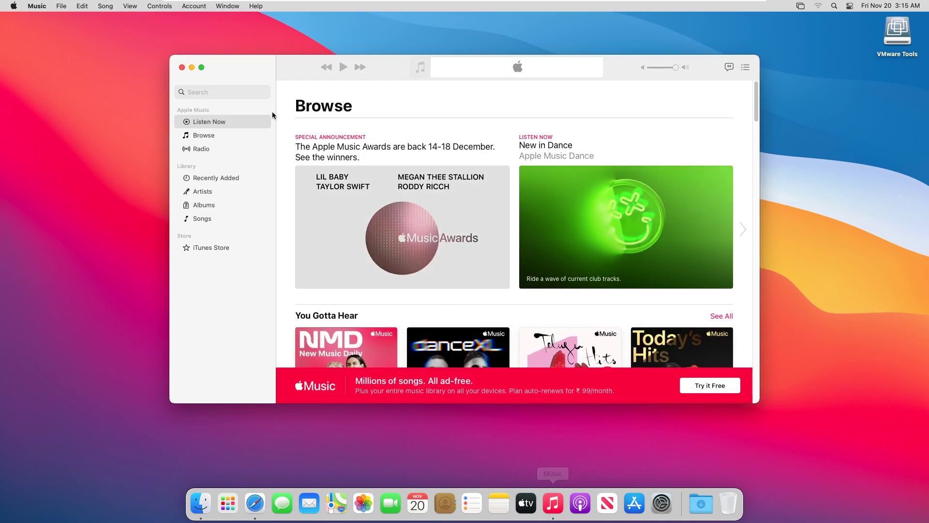
{"action": "left_click", "coordinate": [180, 70]}
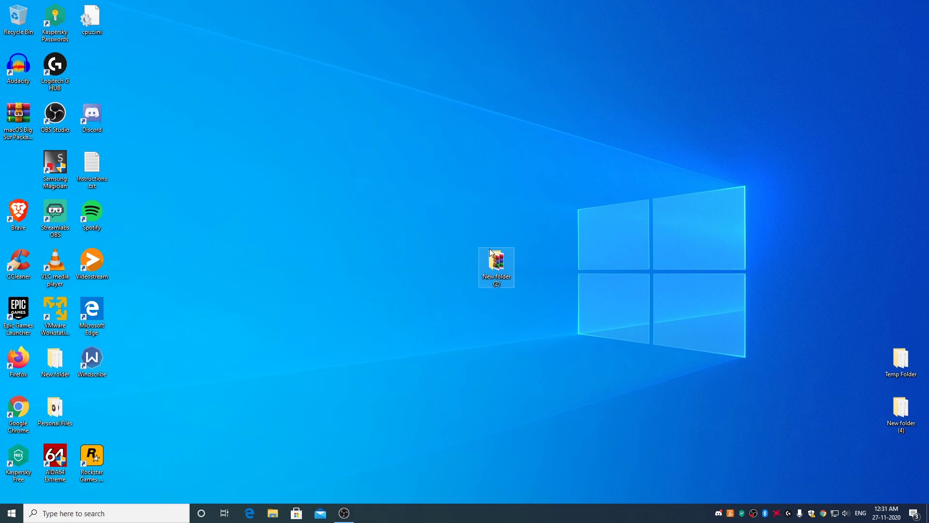
Step: Open part1.rar from New folder (2) and drag the macOS Big Sur Package folder out to extract it there
{"action": "double_click", "coordinate": [498, 263]}
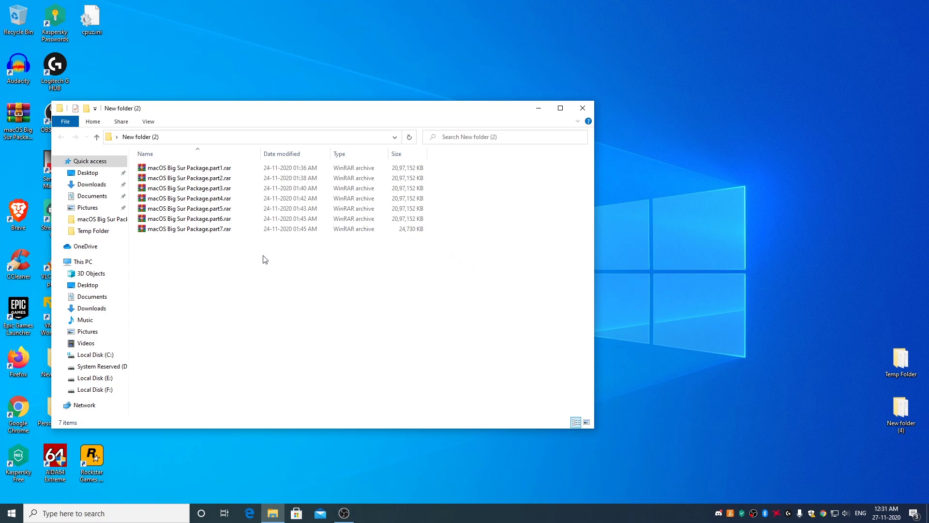
{"action": "double_click", "coordinate": [199, 168]}
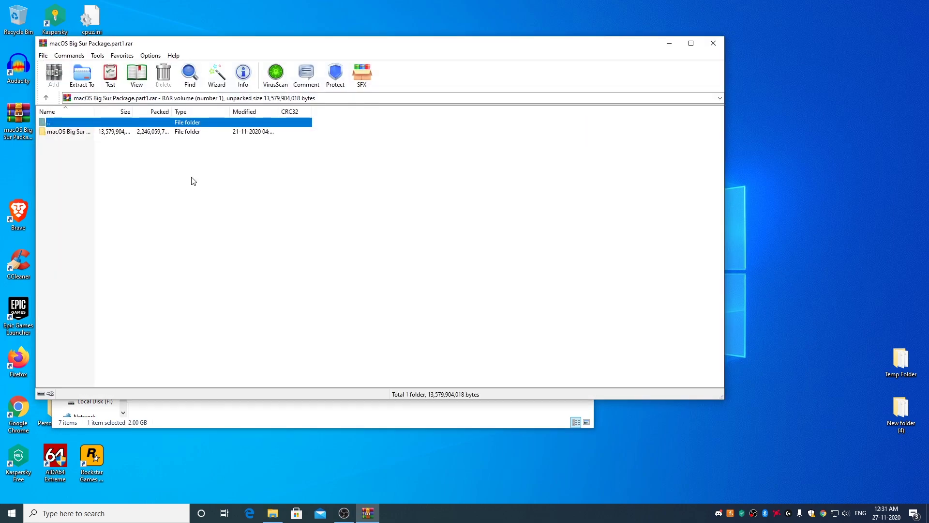
{"action": "left_click_drag", "start_coordinate": [203, 46], "coordinate": [363, 44]}
{"action": "left_click_drag", "start_coordinate": [238, 133], "coordinate": [180, 294]}
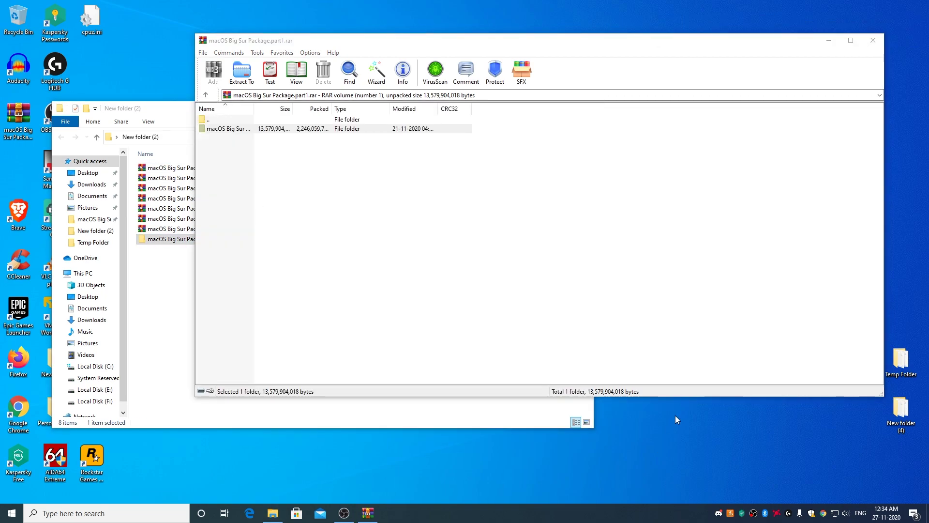
{"action": "left_click", "coordinate": [874, 41]}
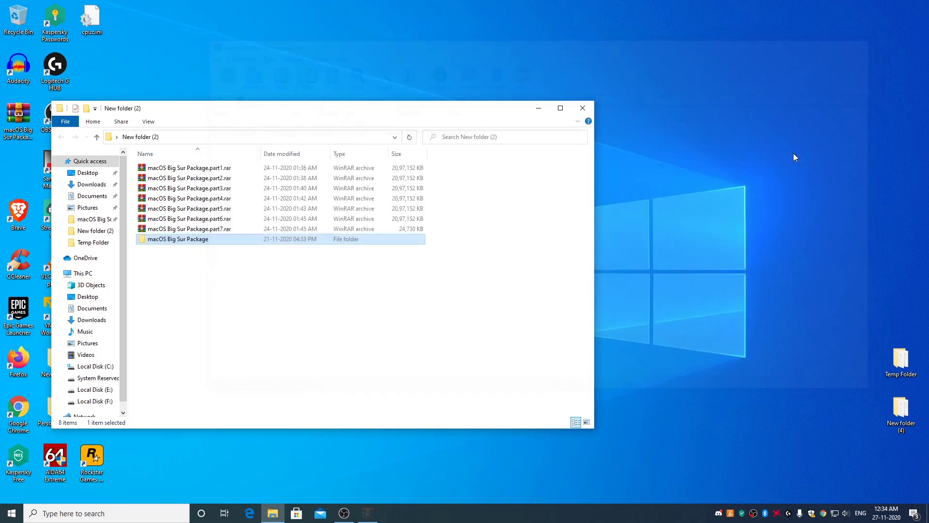
Step: Open the macOS Big Sur Package folder and move its window further right
{"action": "double_click", "coordinate": [191, 242]}
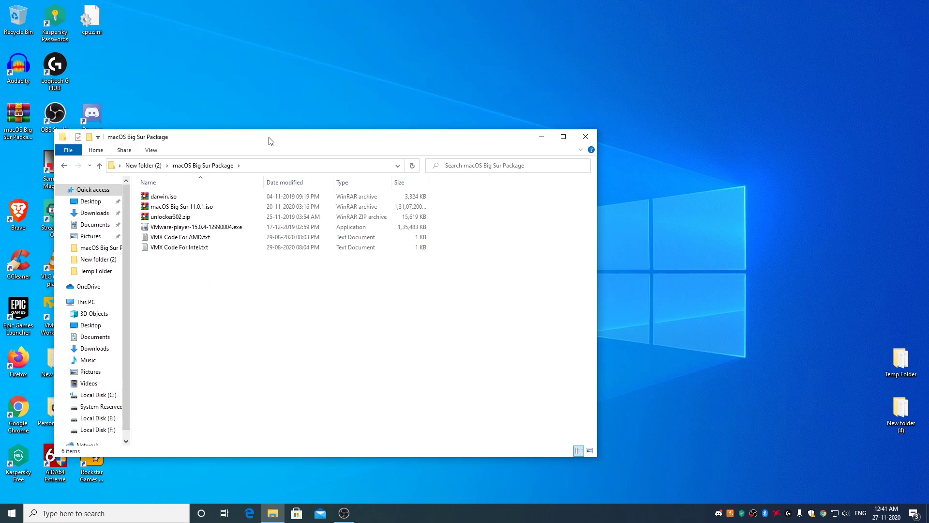
{"action": "left_click_drag", "start_coordinate": [270, 141], "coordinate": [362, 133]}
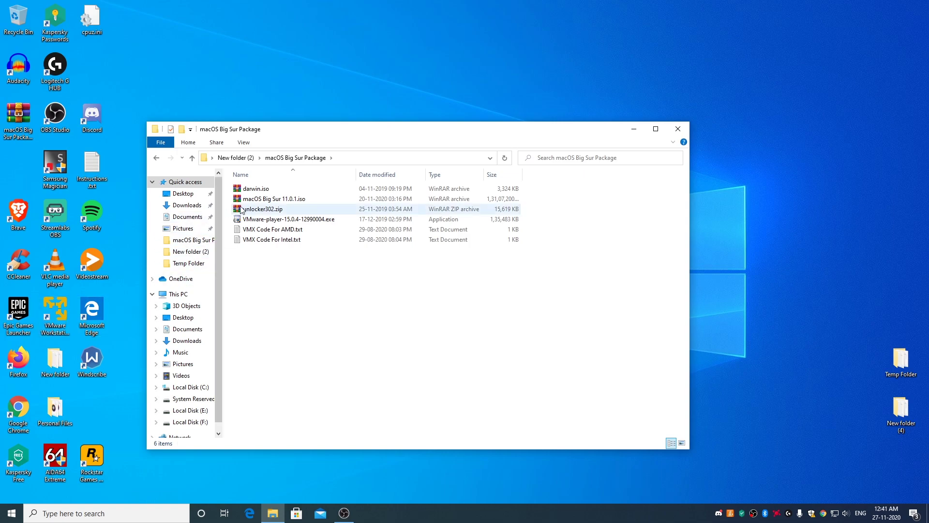
Step: Extract unlocker302.zip into its own unlocker302 folder
{"action": "left_click", "coordinate": [269, 212]}
{"action": "right_click", "coordinate": [270, 213]}
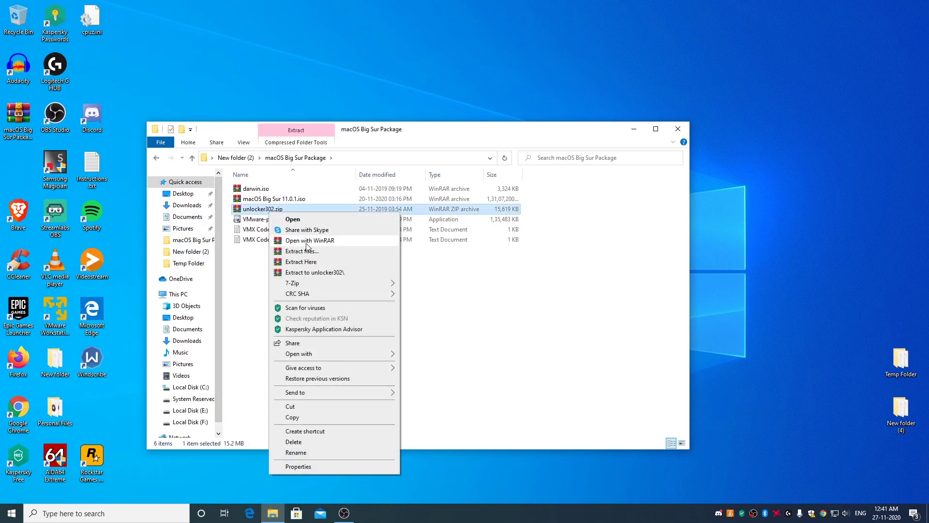
{"action": "left_click", "coordinate": [311, 274]}
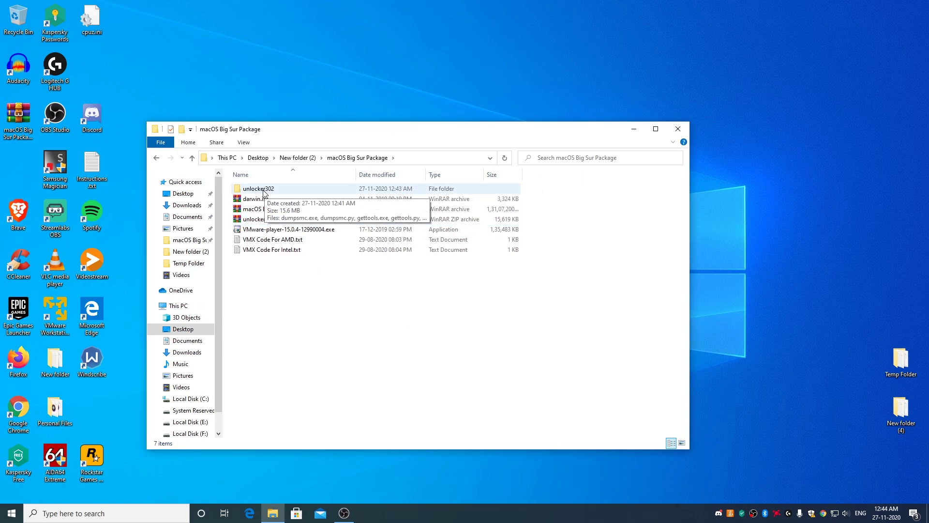
Step: Run win-install.cmd from the unlocker302 folder as administrator
{"action": "double_click", "coordinate": [264, 191]}
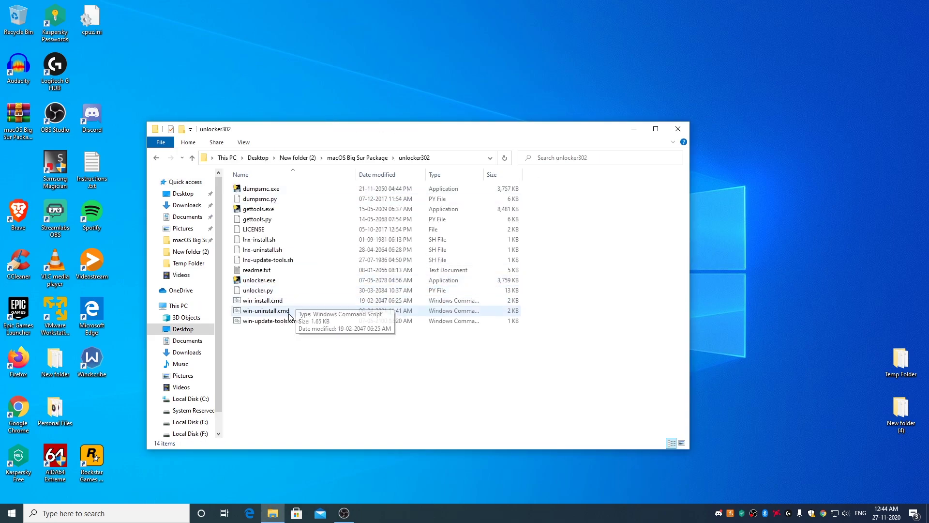
{"action": "right_click", "coordinate": [261, 306]}
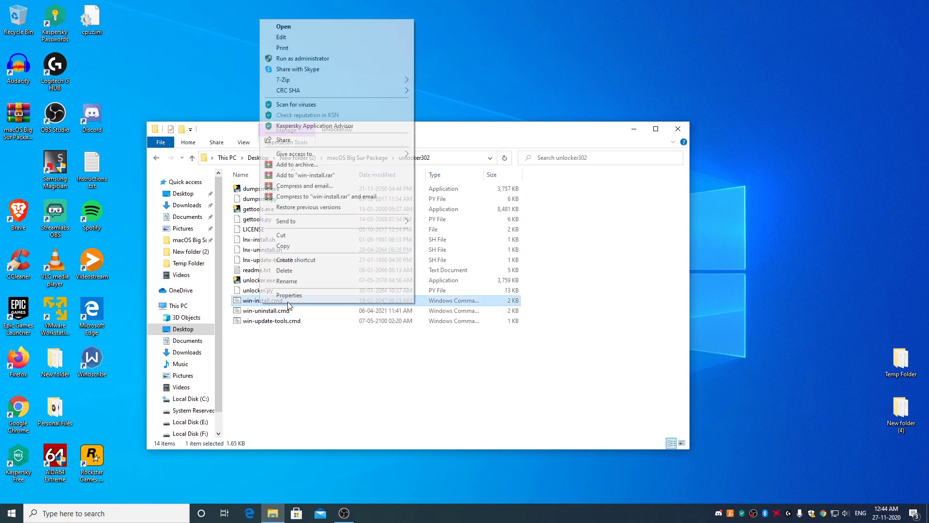
{"action": "left_click", "coordinate": [314, 59]}
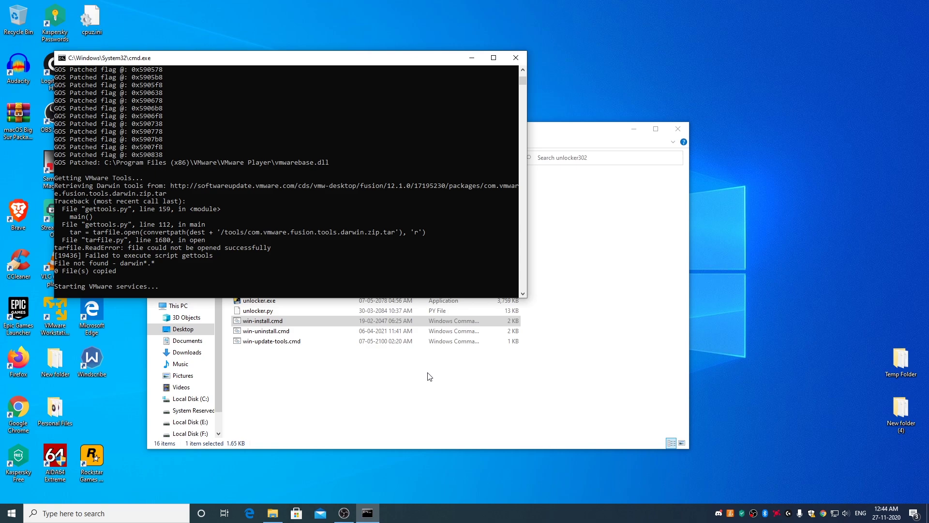
Step: Launch VMware Player and start a new VM, installing the OS later, with guest macOS 10.14
{"action": "left_click", "coordinate": [678, 129]}
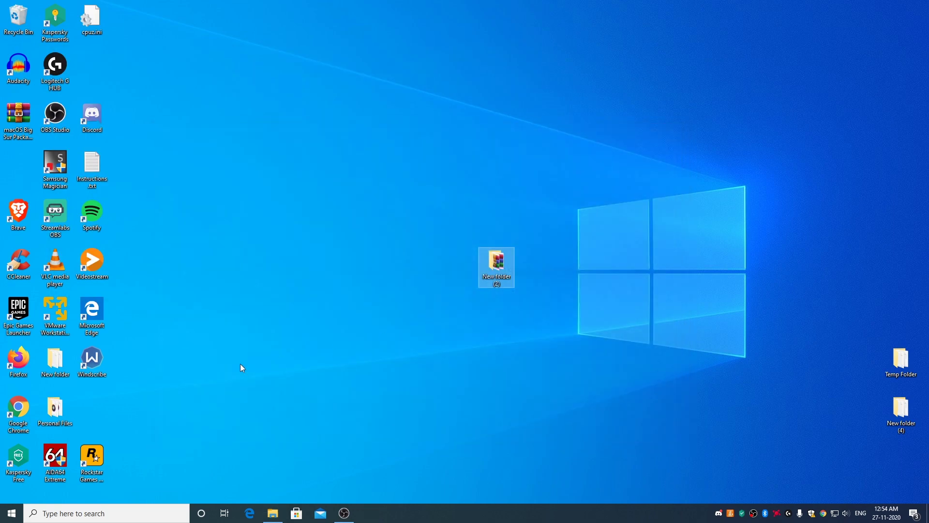
{"action": "left_click", "coordinate": [57, 310]}
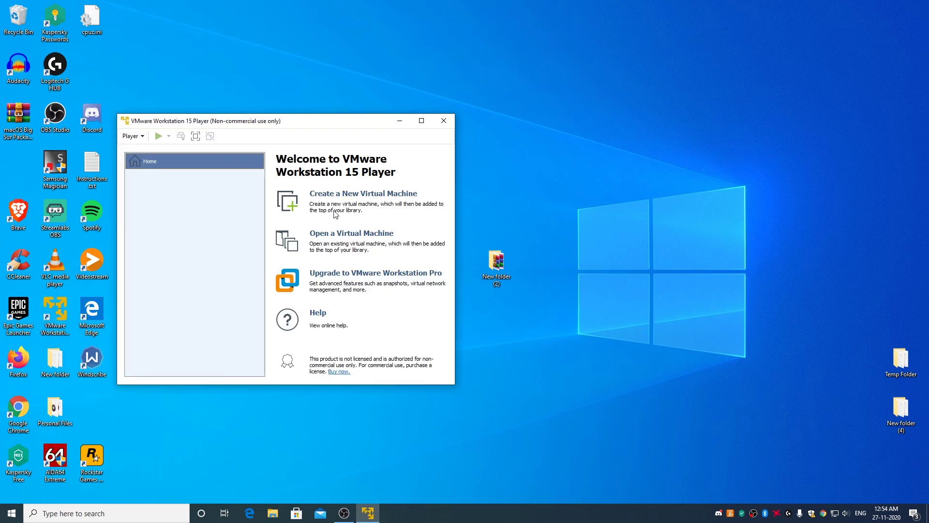
{"action": "left_click", "coordinate": [352, 198]}
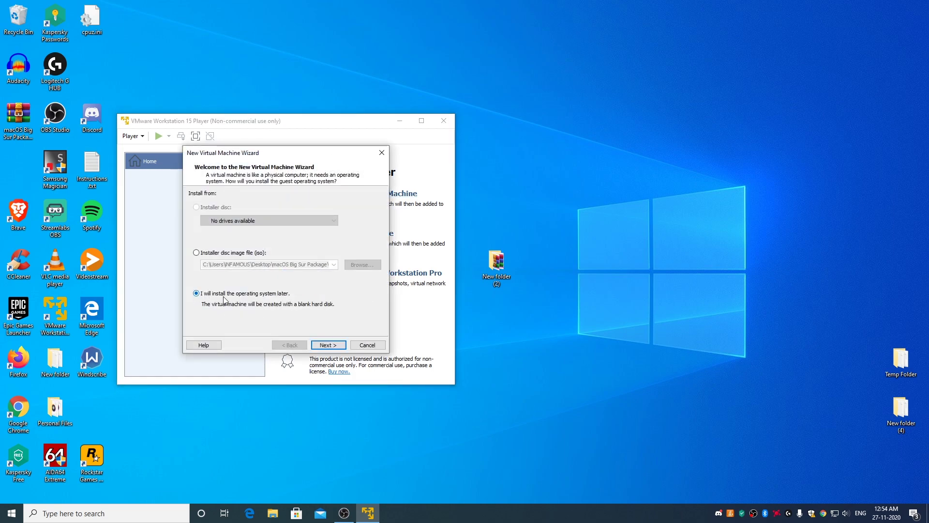
{"action": "left_click", "coordinate": [329, 345]}
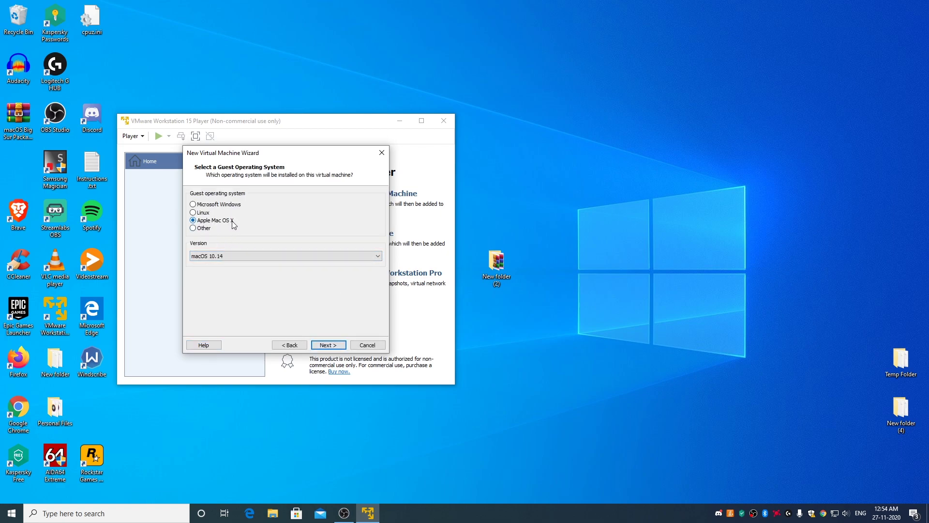
{"action": "left_click", "coordinate": [235, 256]}
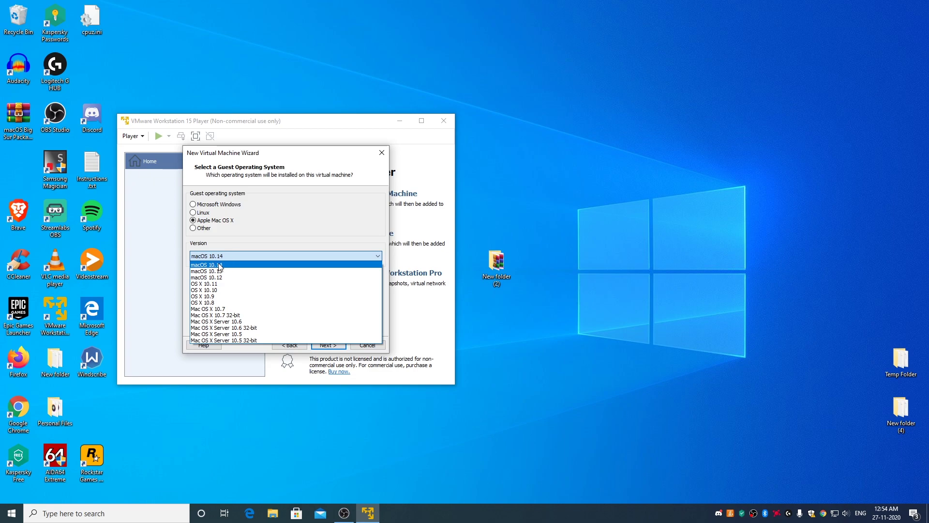
{"action": "left_click", "coordinate": [226, 266]}
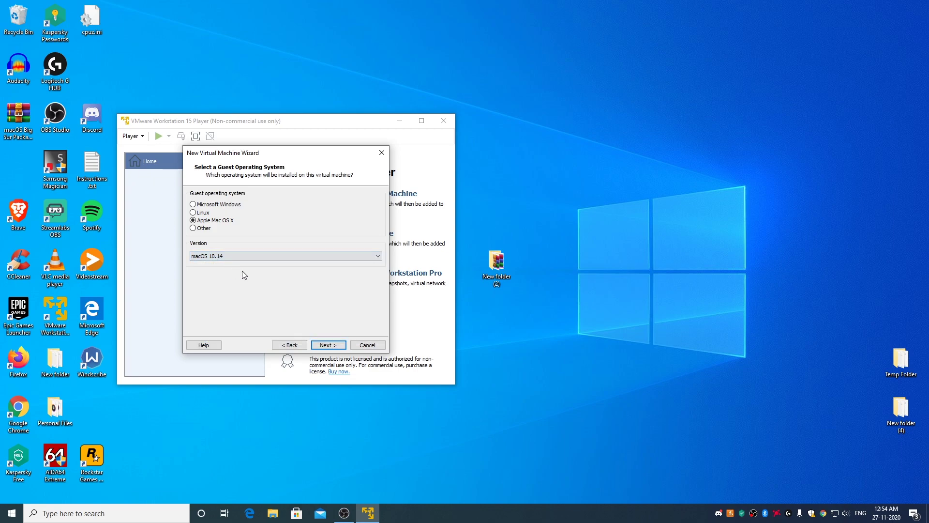
{"action": "left_click", "coordinate": [328, 344]}
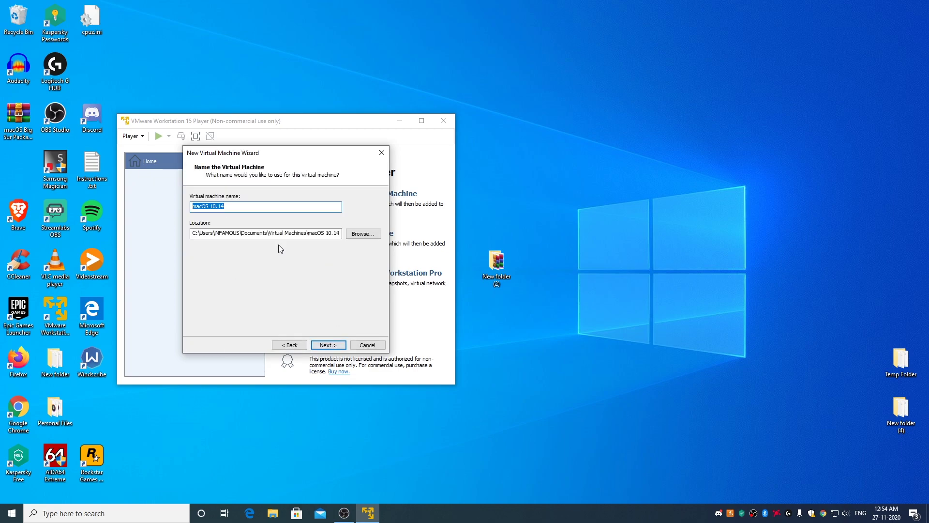
Step: Name the virtual machine 'macOS Big Sur' and give it a 160 GB disk
{"action": "left_click", "coordinate": [230, 209]}
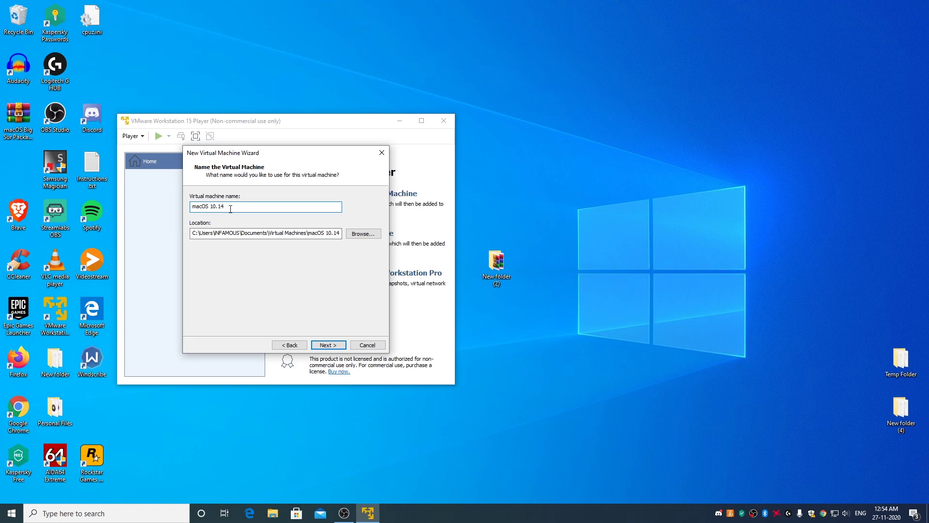
{"action": "key", "text": "BackSpace"}
{"action": "key", "text": "BackSpace"}
{"action": "key", "text": "BackSpace"}
{"action": "key", "text": "BackSpace"}
{"action": "key", "text": "BackSpace"}
{"action": "type", "text": "Big Sur"}
{"action": "left_click", "coordinate": [329, 345]}
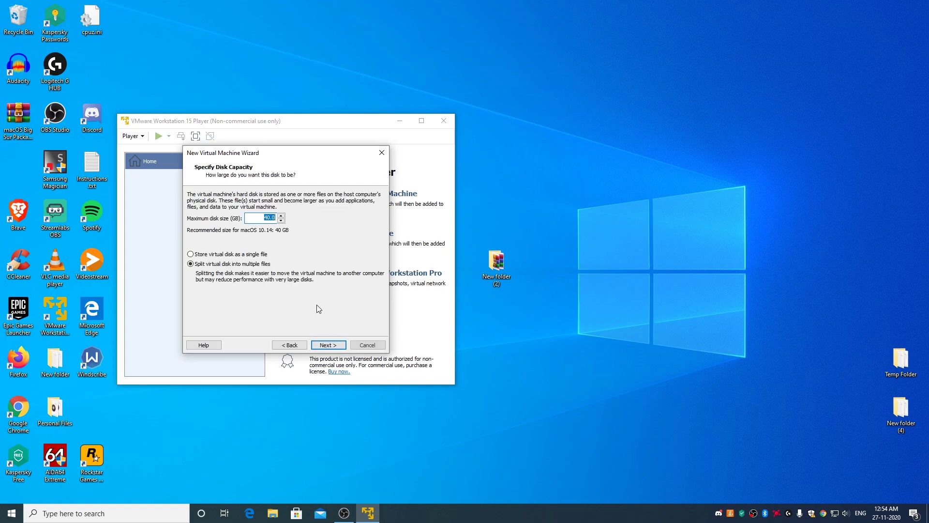
{"action": "left_click", "coordinate": [192, 255]}
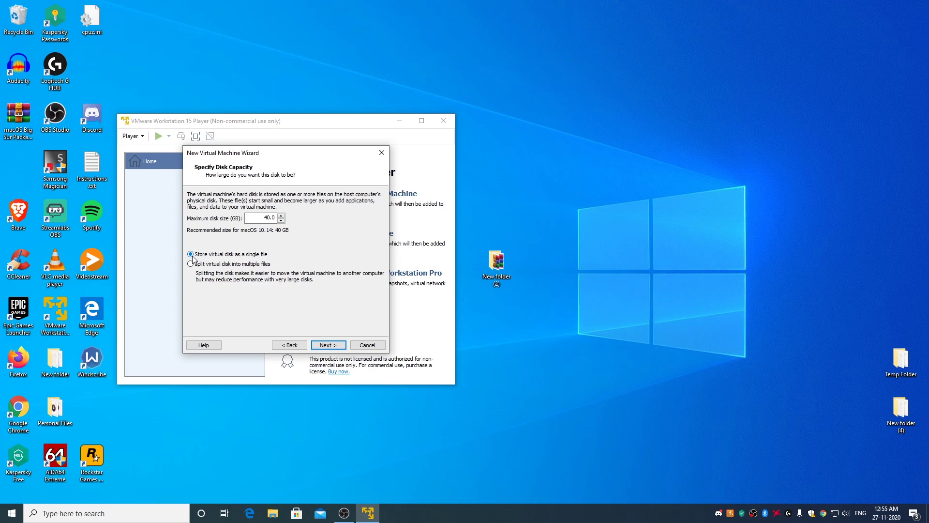
{"action": "double_click", "coordinate": [265, 219]}
{"action": "type", "text": "160"}
{"action": "left_click", "coordinate": [327, 346]}
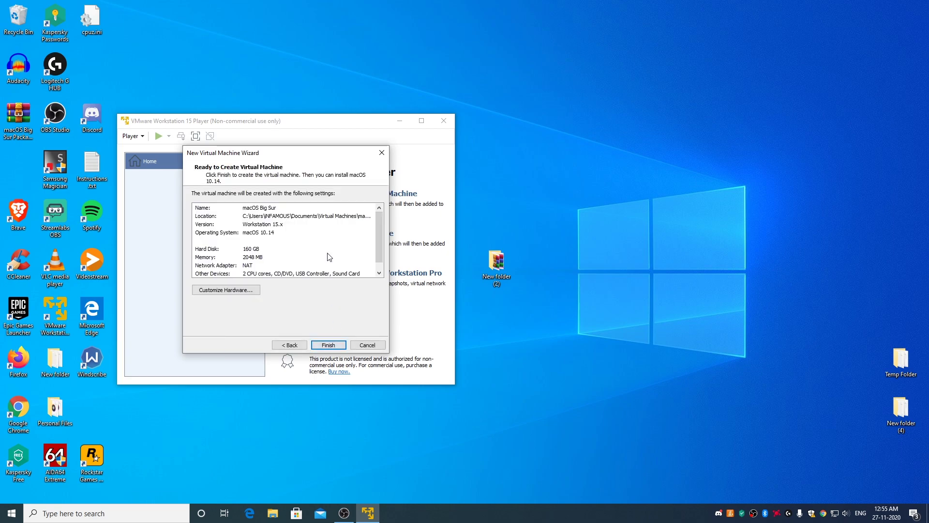
Step: Set Memory to 4096 MB and Processors to 4 cores, and enable Intel VT-x/EPT or AMD-V/RVI
{"action": "left_click", "coordinate": [236, 292]}
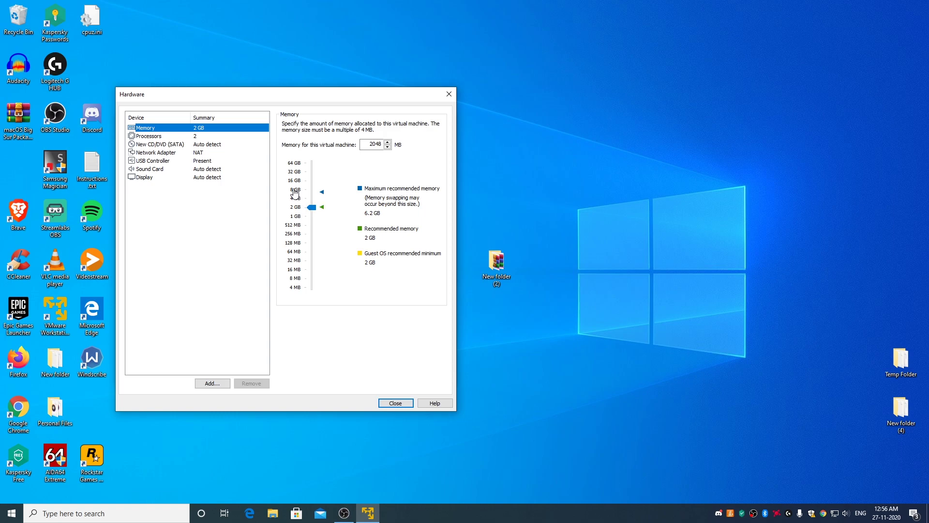
{"action": "left_click", "coordinate": [295, 198]}
{"action": "left_click", "coordinate": [149, 137]}
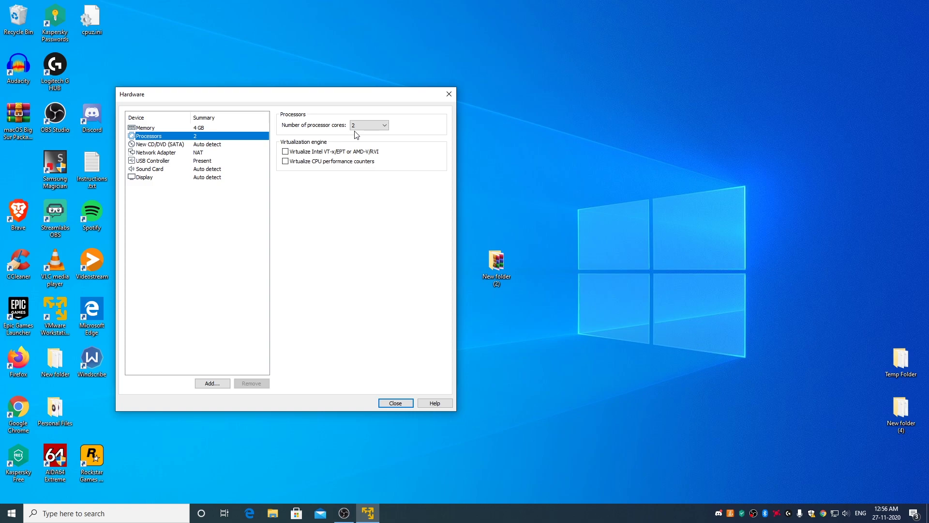
{"action": "left_click", "coordinate": [383, 127]}
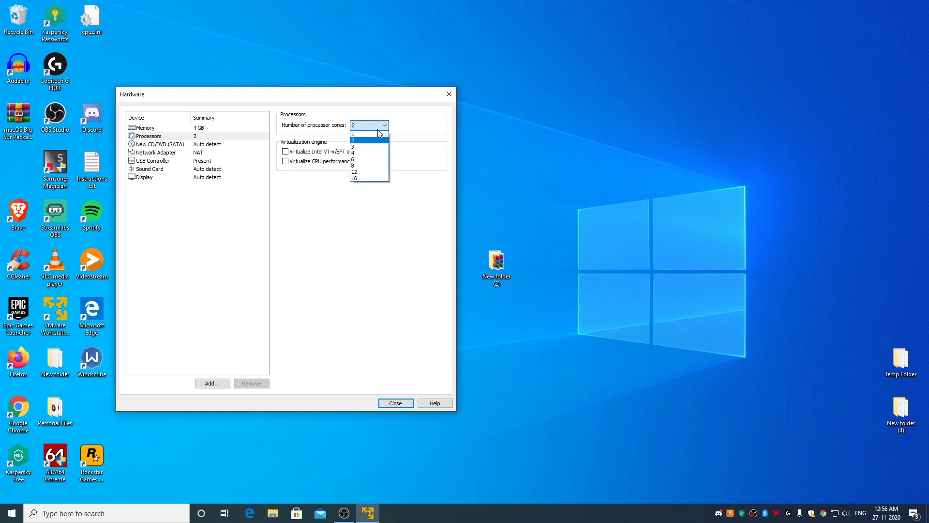
{"action": "left_click", "coordinate": [362, 154]}
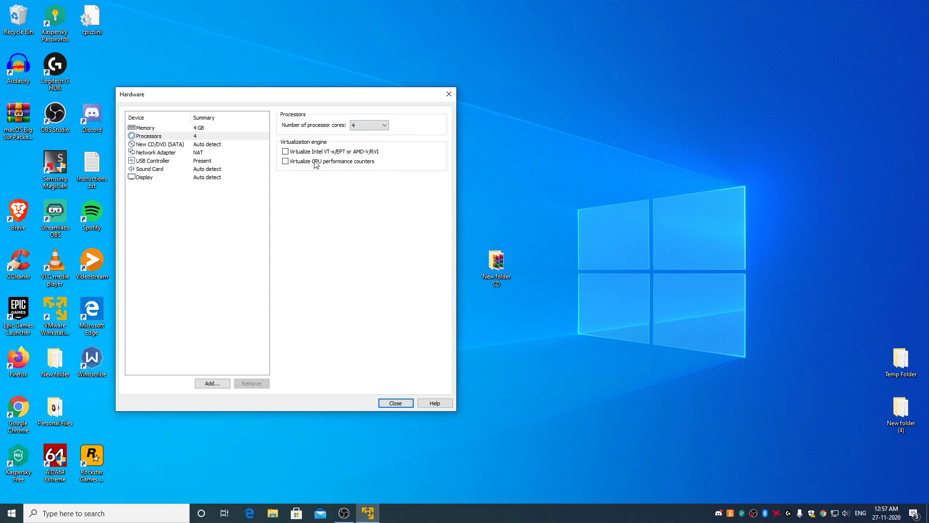
{"action": "left_click", "coordinate": [286, 152]}
{"action": "left_click", "coordinate": [165, 145]}
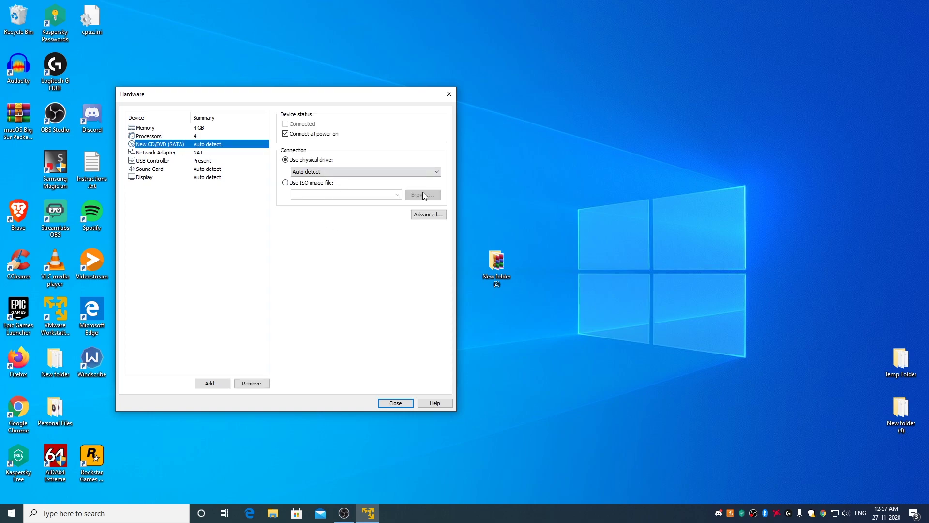
Step: Set the CD/DVD drive to the ISO image macOS Big Sur 11.0.1.iso from Desktop > New folder (2) > macOS Big Sur Package
{"action": "left_click", "coordinate": [286, 182]}
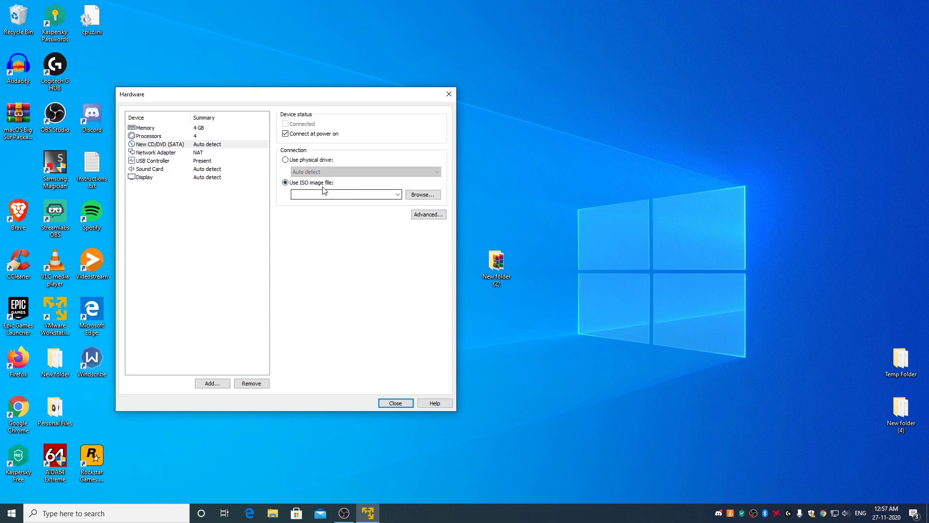
{"action": "left_click", "coordinate": [429, 199]}
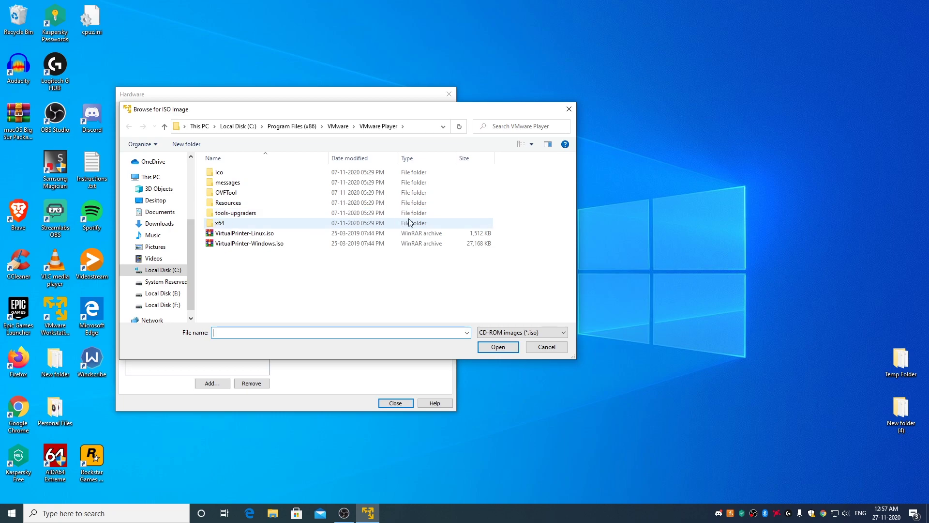
{"action": "left_click", "coordinate": [160, 204]}
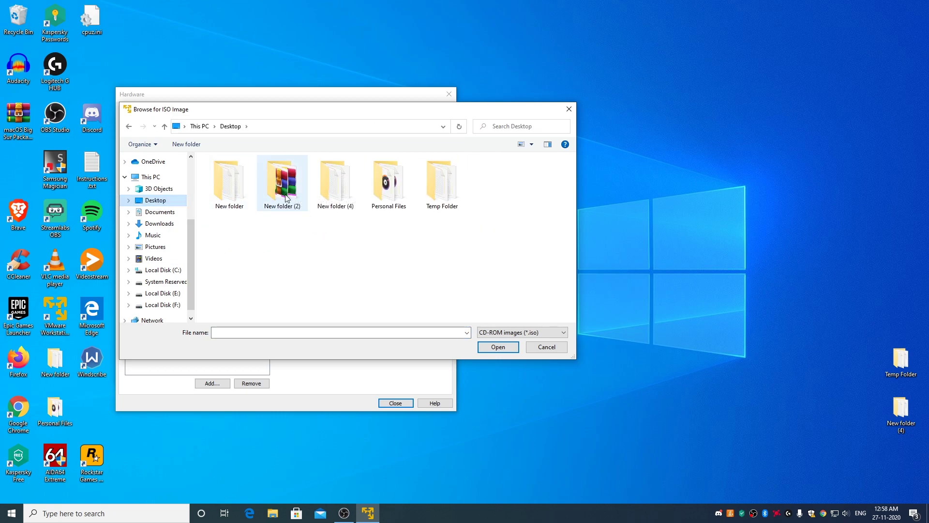
{"action": "double_click", "coordinate": [284, 190]}
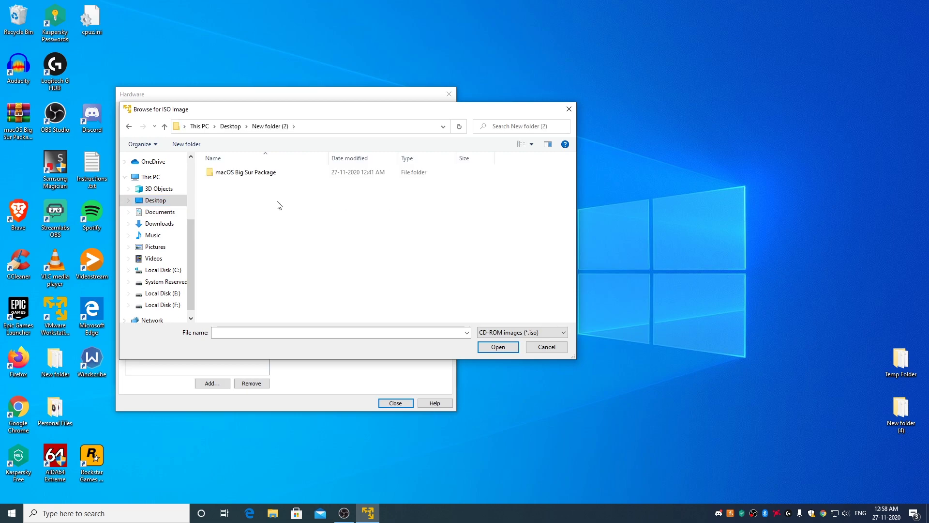
{"action": "double_click", "coordinate": [247, 175]}
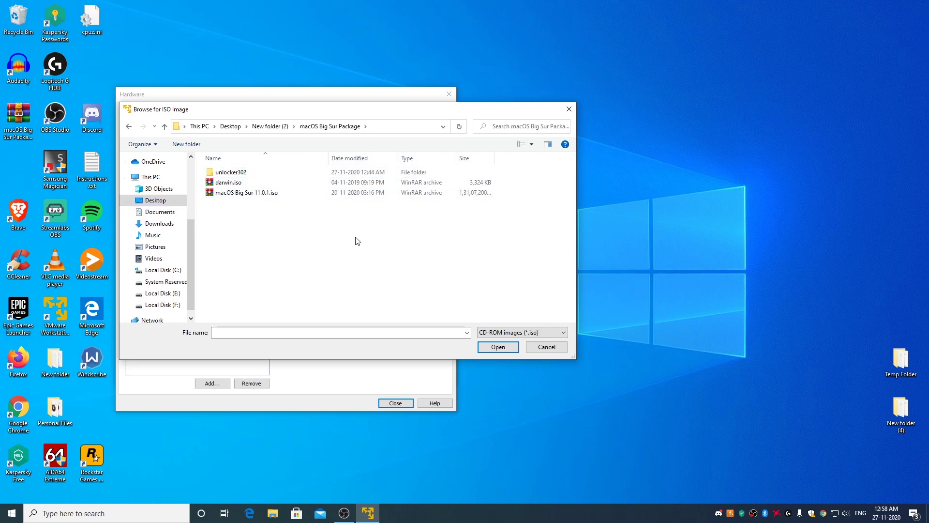
{"action": "left_click", "coordinate": [247, 195]}
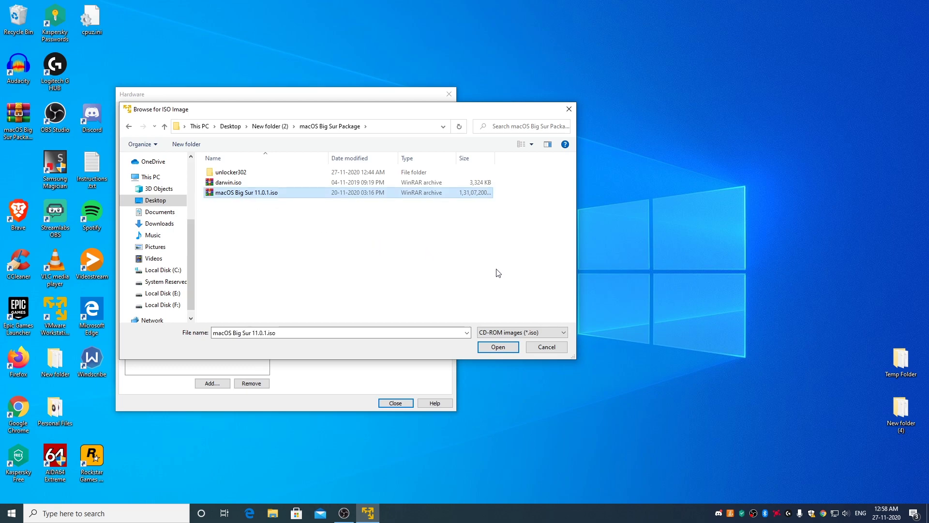
{"action": "left_click", "coordinate": [502, 349]}
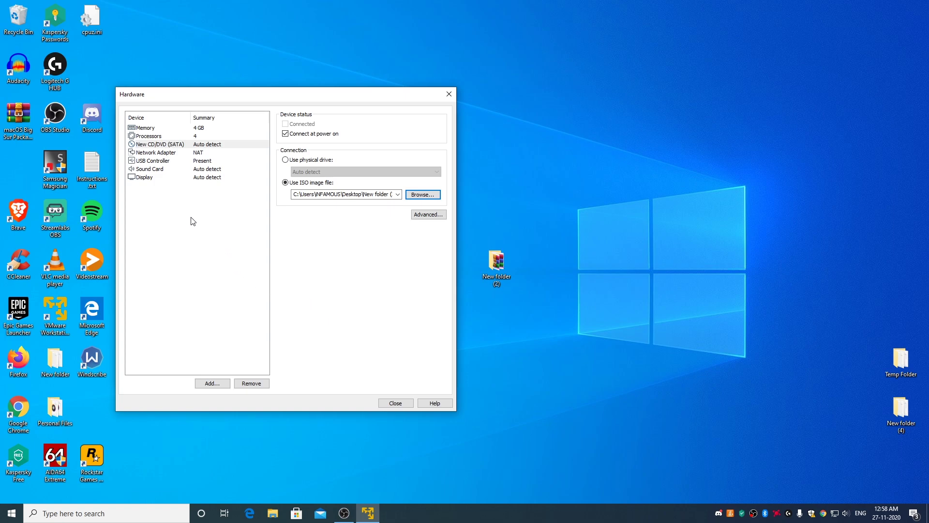
Step: Set USB compatibility to USB 2.0 with all input devices shown, then finish the wizard
{"action": "left_click", "coordinate": [155, 161]}
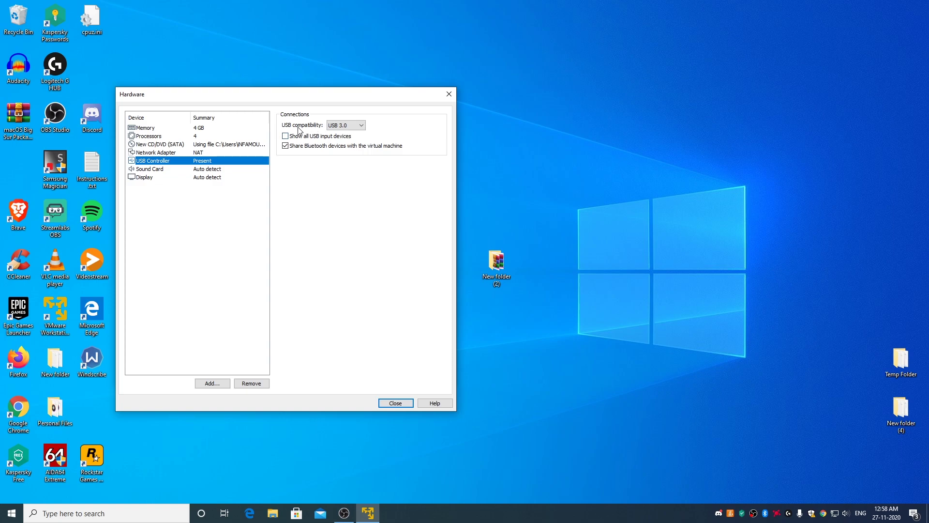
{"action": "left_click", "coordinate": [350, 128]}
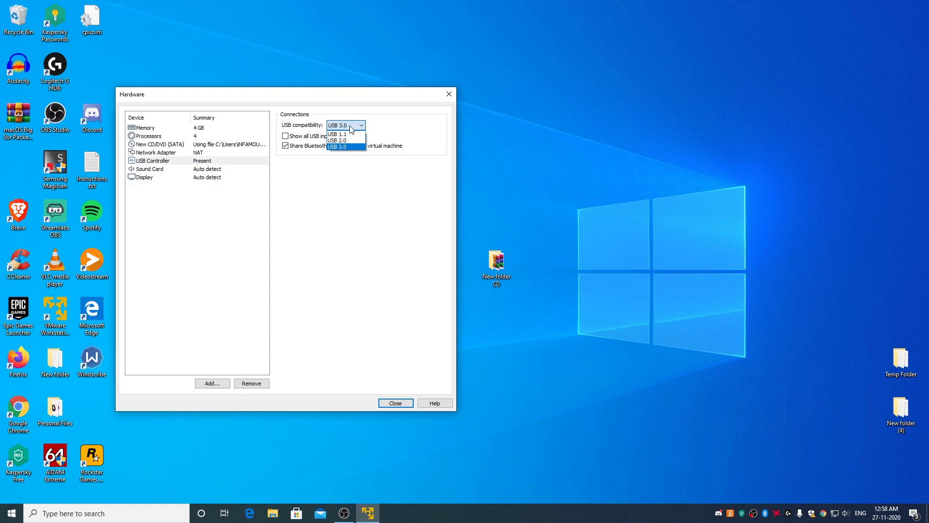
{"action": "left_click", "coordinate": [343, 142]}
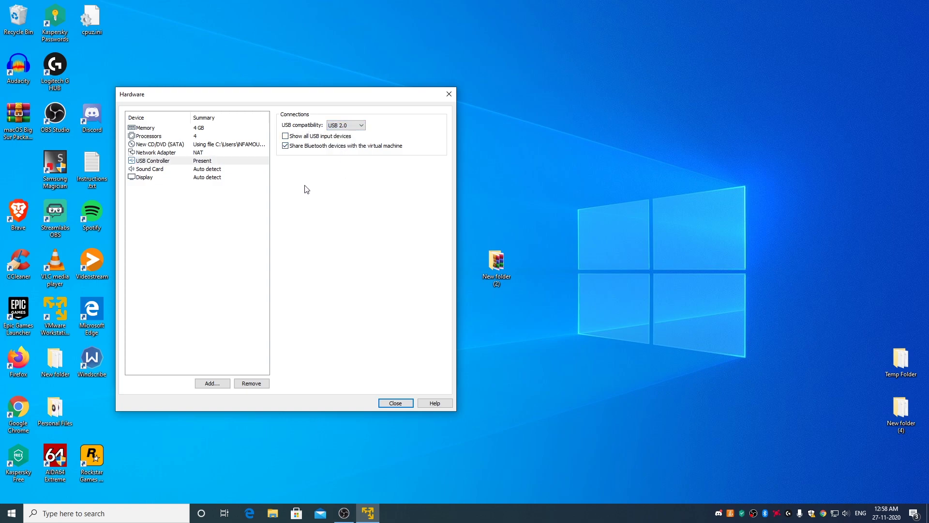
{"action": "left_click", "coordinate": [285, 138]}
{"action": "left_click", "coordinate": [397, 403]}
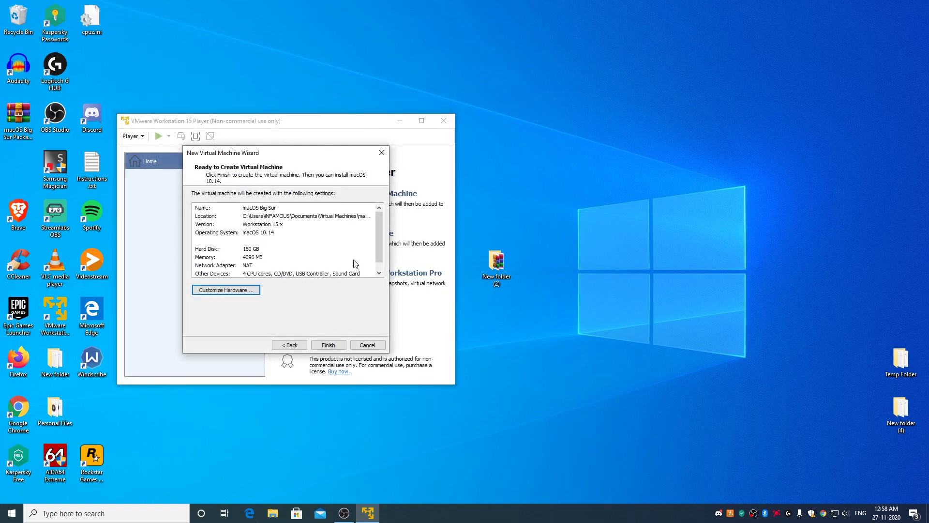
{"action": "left_click", "coordinate": [330, 345]}
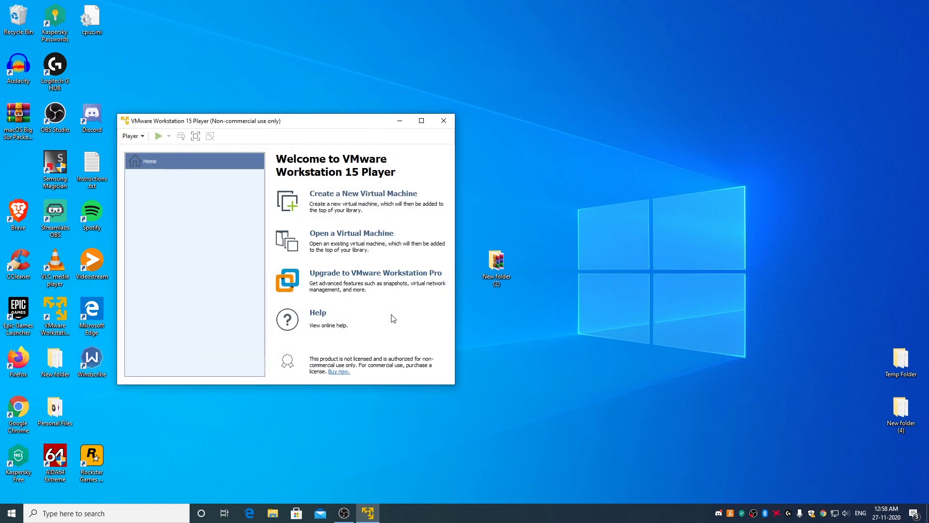
Step: Close VMware Player and browse to Documents > Virtual Machines > macOS Big Sur
{"action": "left_click", "coordinate": [443, 122]}
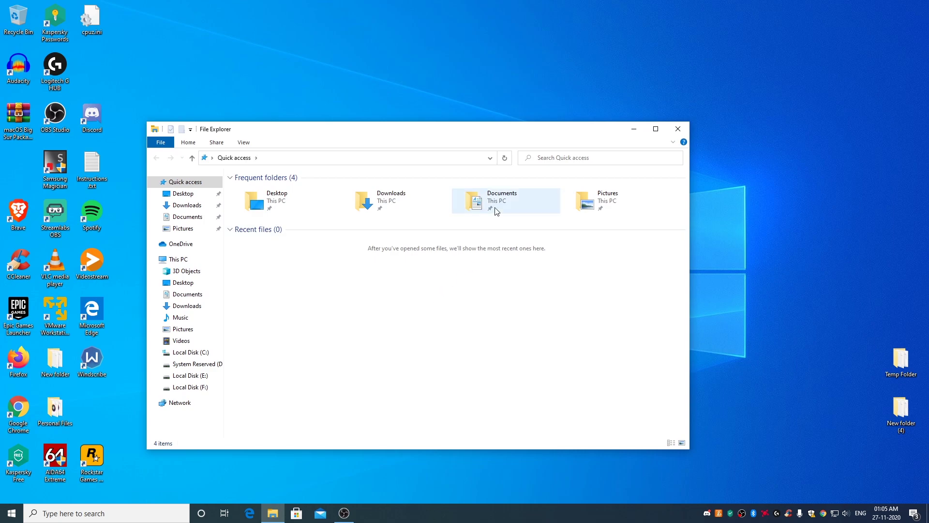
{"action": "left_click", "coordinate": [500, 199]}
{"action": "double_click", "coordinate": [499, 200]}
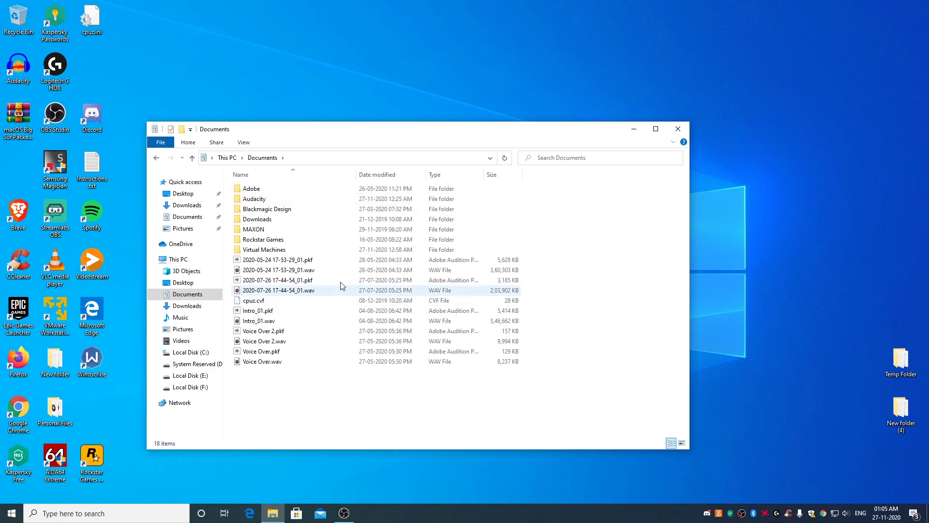
{"action": "double_click", "coordinate": [281, 249]}
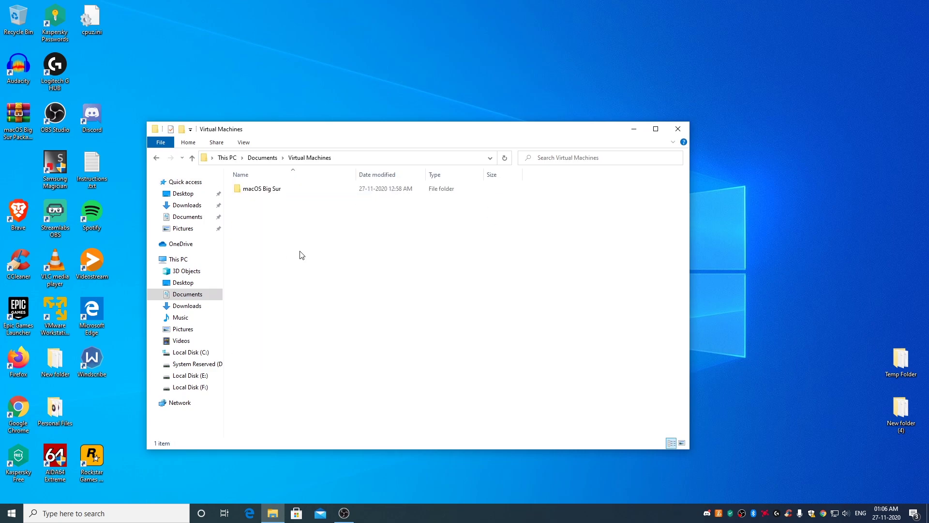
{"action": "left_click", "coordinate": [265, 193]}
{"action": "double_click", "coordinate": [264, 193]}
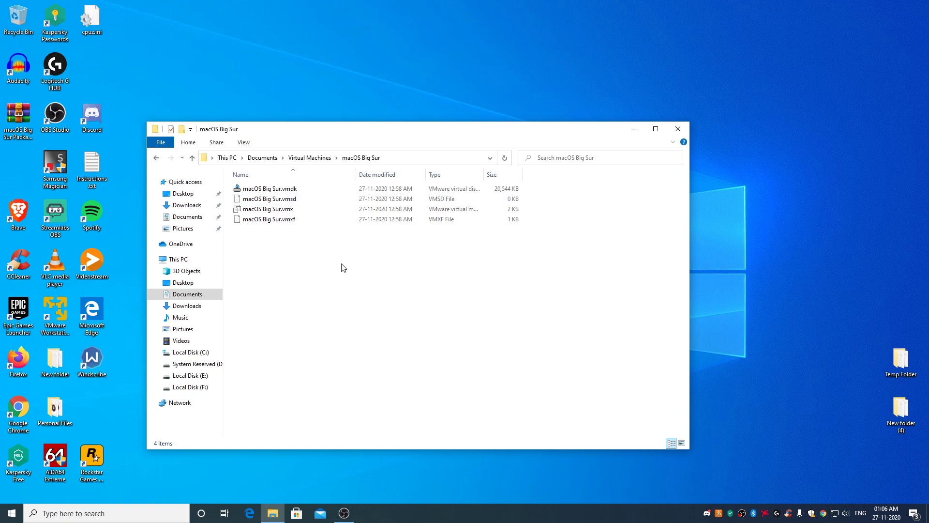
Step: Open macOS Big Sur.vmx with Notepad, then minimise Notepad and File Explorer
{"action": "right_click", "coordinate": [265, 213]}
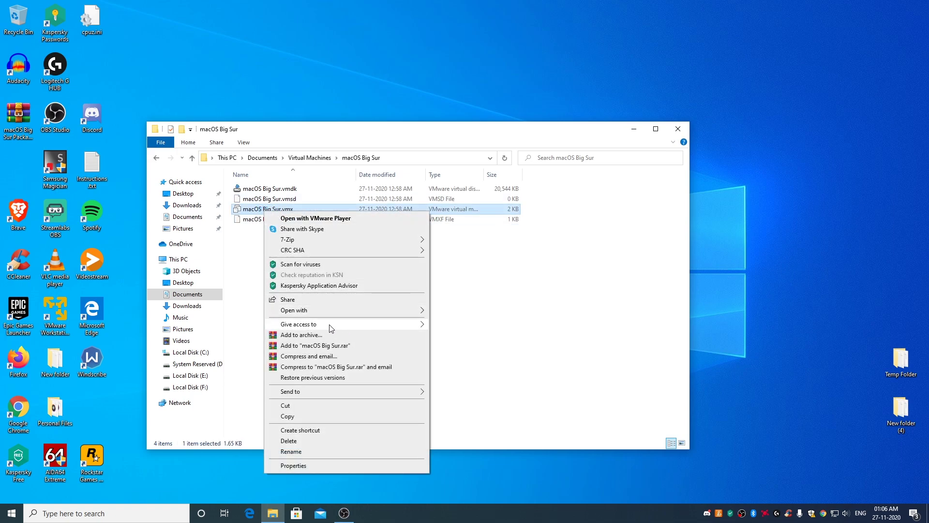
{"action": "mouse_move", "coordinate": [315, 312]}
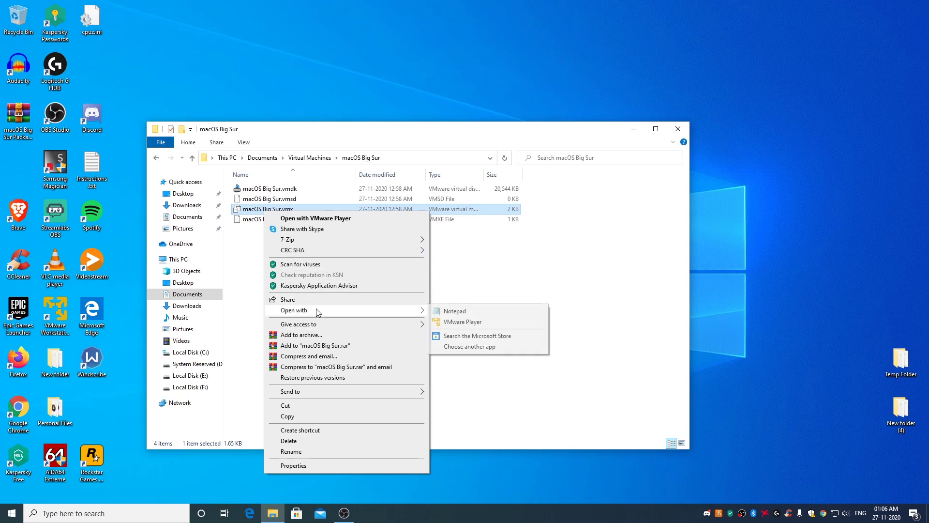
{"action": "left_click", "coordinate": [478, 315]}
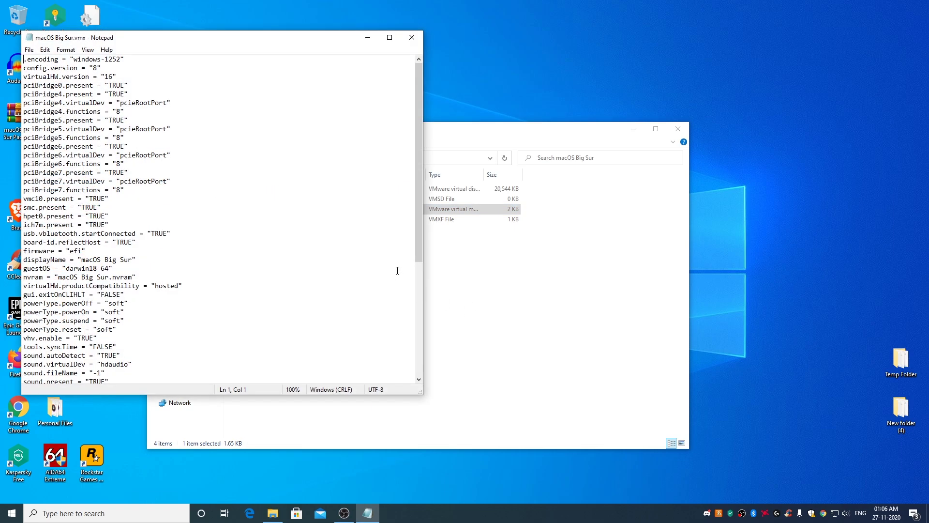
{"action": "left_click", "coordinate": [368, 37]}
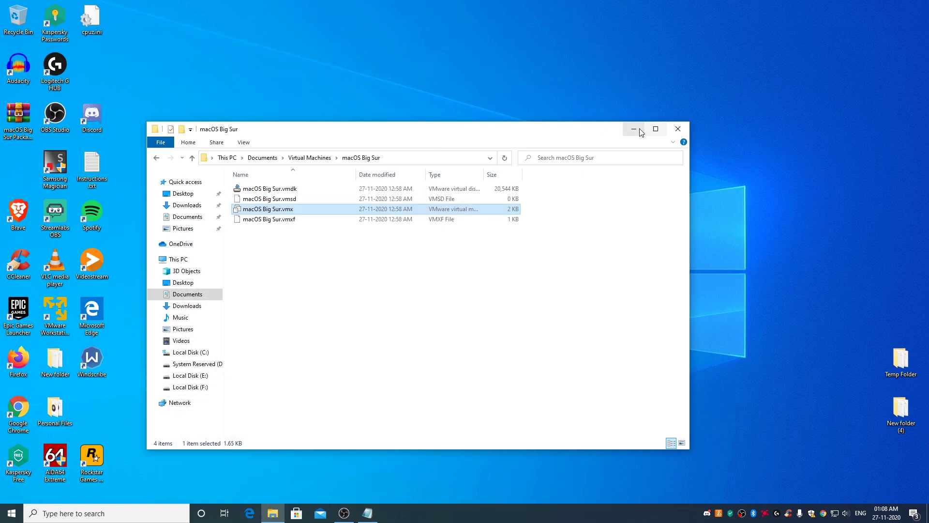
{"action": "left_click", "coordinate": [634, 129]}
Step: Go to New folder (2) > macOS Big Sur Package and open VMX Code For AMD.txt in Notepad
{"action": "double_click", "coordinate": [494, 269]}
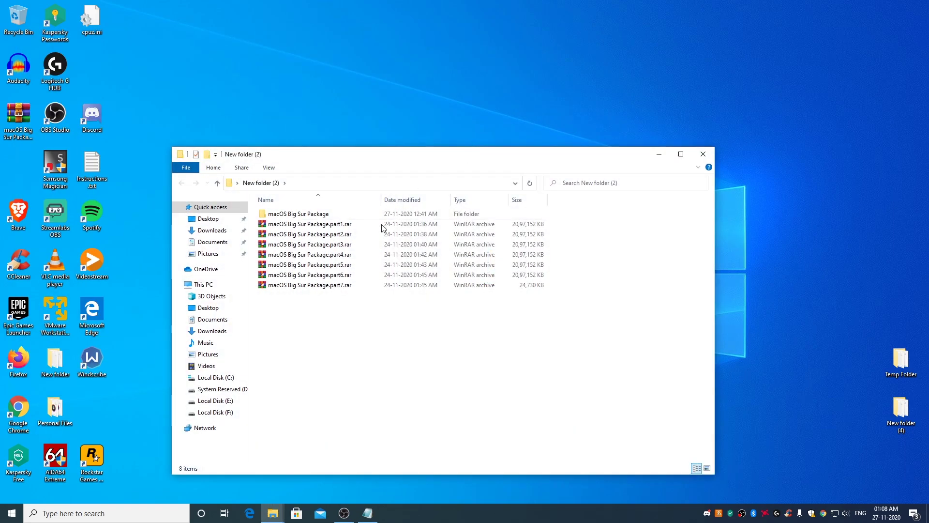
{"action": "double_click", "coordinate": [310, 214]}
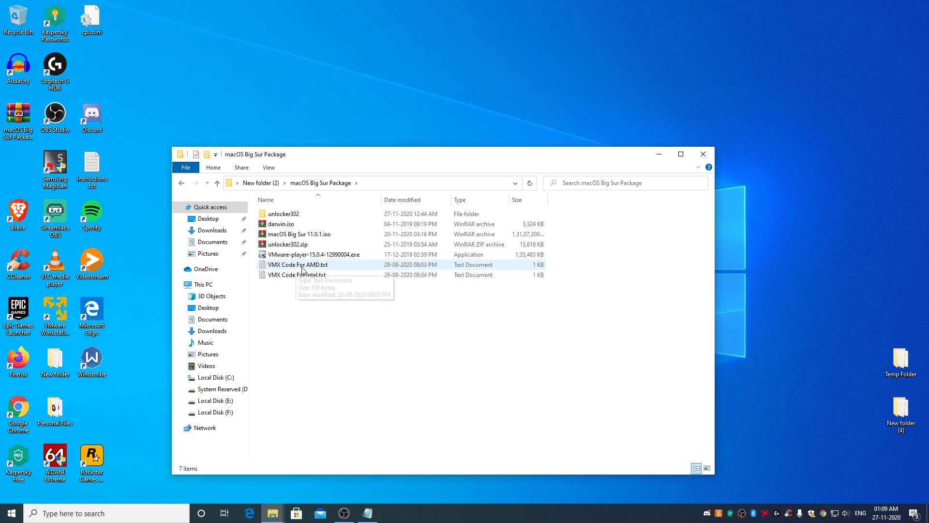
{"action": "double_click", "coordinate": [297, 267]}
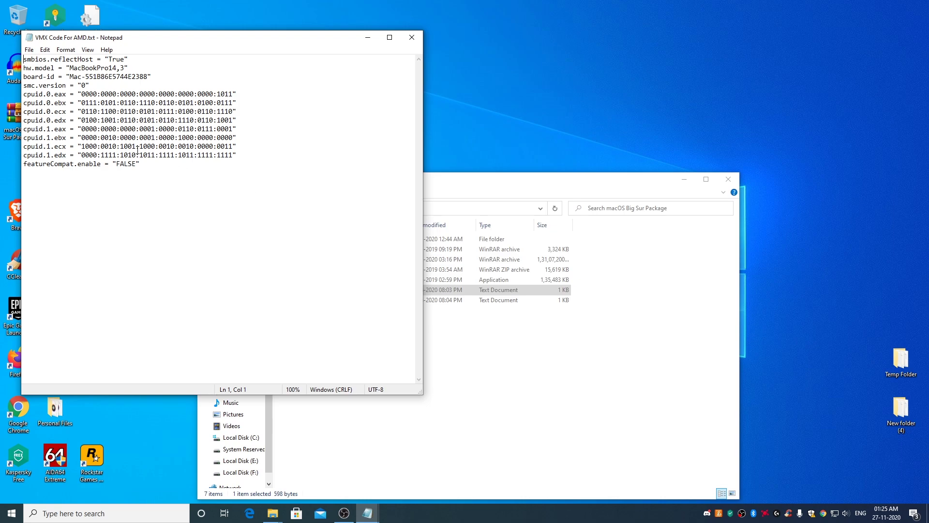
Step: Copy all the AMD config code from VMX Code For AMD.txt and paste it at the end of macOS Big Sur.vmx
{"action": "left_click_drag", "start_coordinate": [25, 63], "coordinate": [247, 190]}
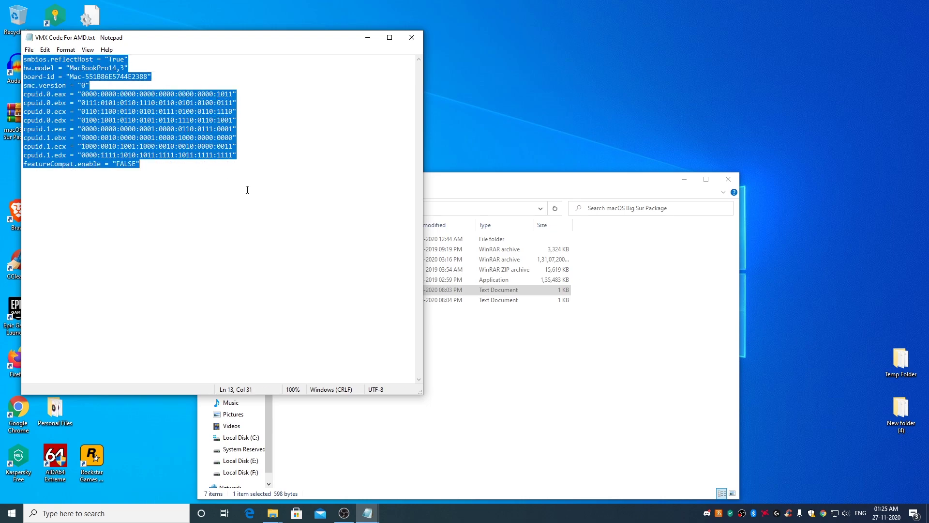
{"action": "right_click", "coordinate": [160, 146]}
{"action": "left_click", "coordinate": [208, 180]}
{"action": "mouse_move", "coordinate": [368, 513]}
{"action": "left_click", "coordinate": [333, 482]}
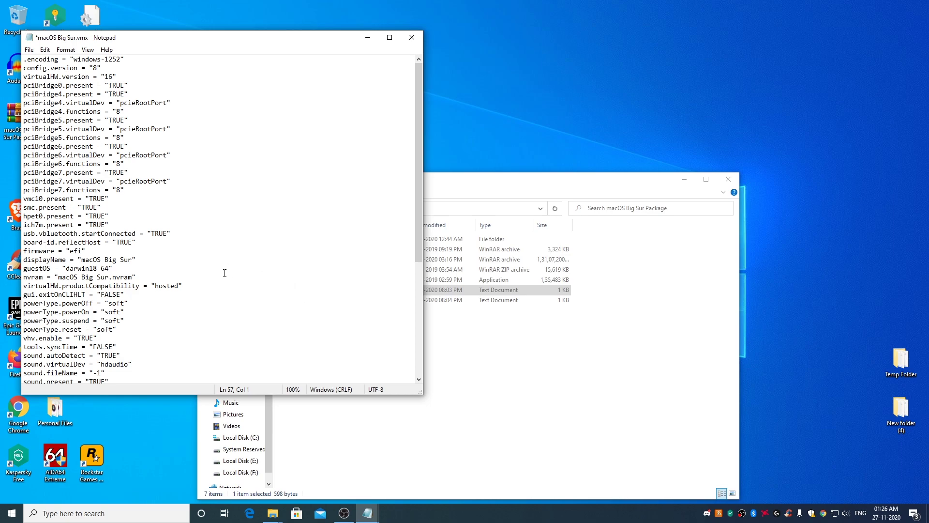
{"action": "scroll", "coordinate": [246, 322], "scroll_direction": "down", "scroll_amount": 7}
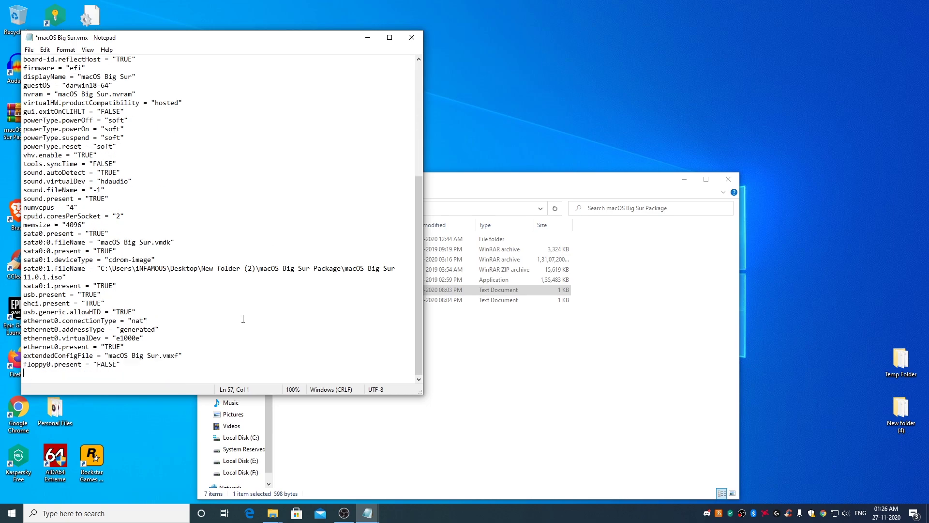
{"action": "right_click", "coordinate": [81, 378]}
{"action": "left_click", "coordinate": [112, 272]}
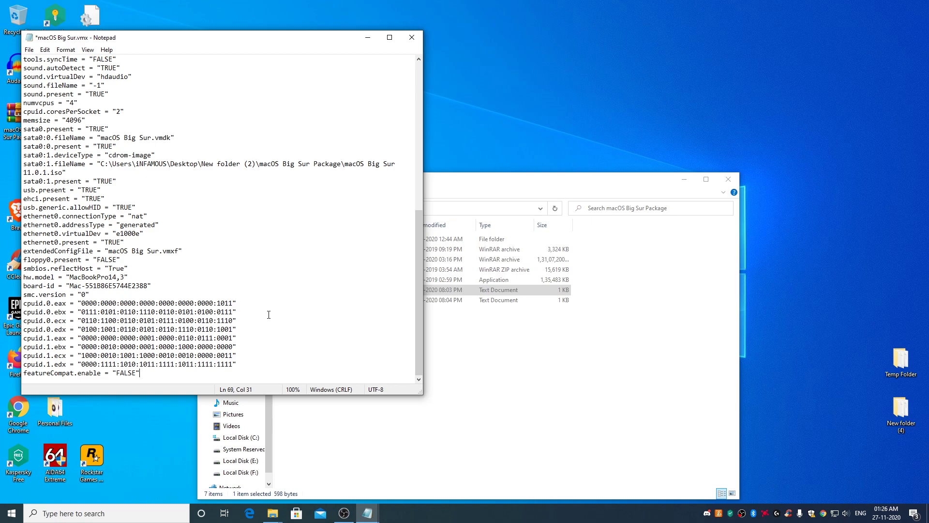
Step: Change virtualHW.version from 16 to 10 and save the vmx file
{"action": "scroll", "coordinate": [268, 315], "scroll_direction": "up", "scroll_amount": 11}
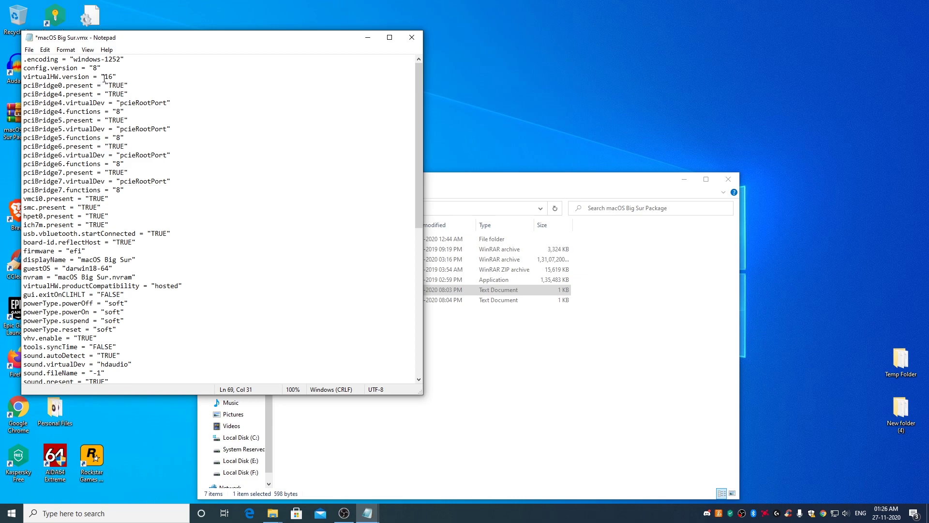
{"action": "double_click", "coordinate": [108, 76]}
{"action": "type", "text": "14"}
{"action": "left_click", "coordinate": [29, 51]}
{"action": "left_click", "coordinate": [49, 93]}
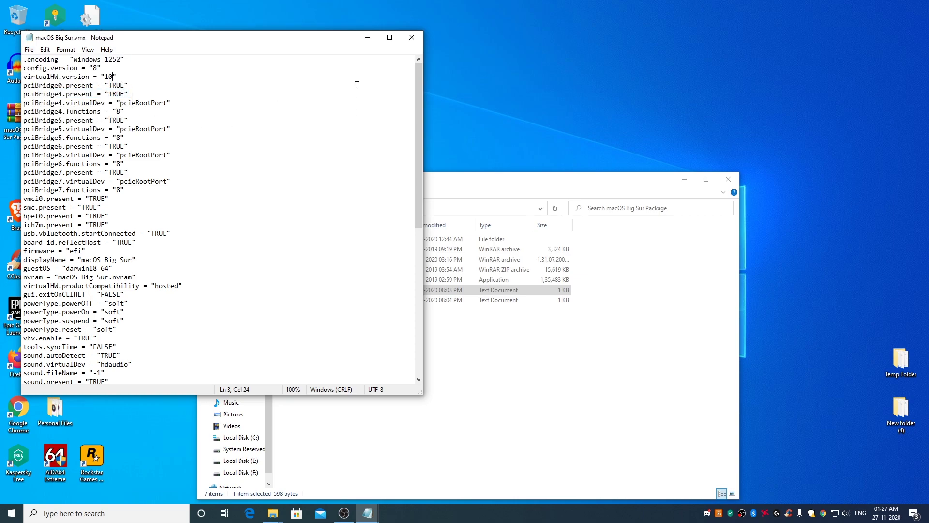
Step: Close both Notepad files and the macOS Big Sur Package folder window
{"action": "left_click", "coordinate": [412, 38]}
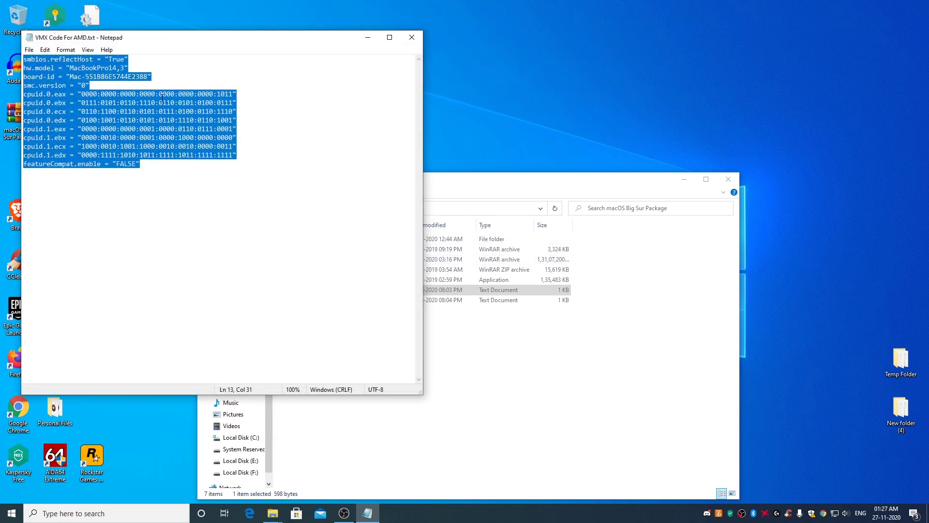
{"action": "left_click", "coordinate": [412, 38]}
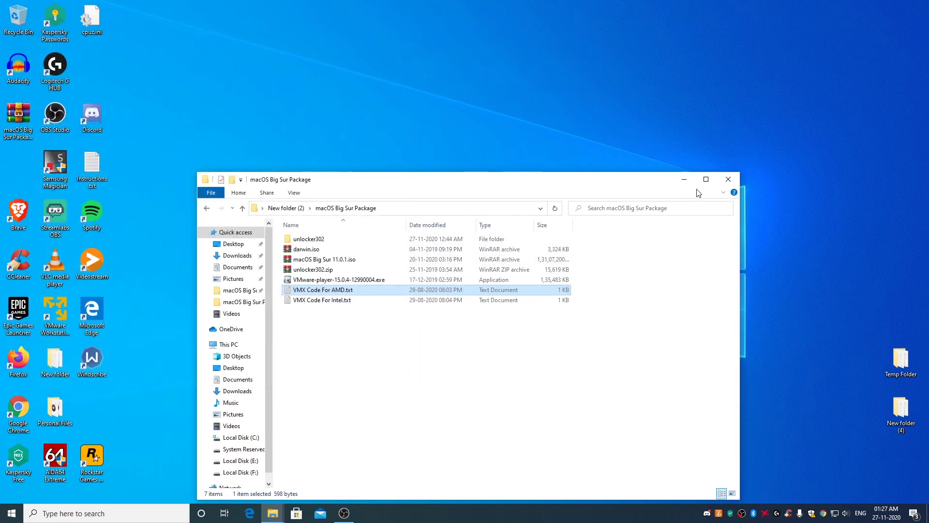
{"action": "left_click", "coordinate": [728, 181]}
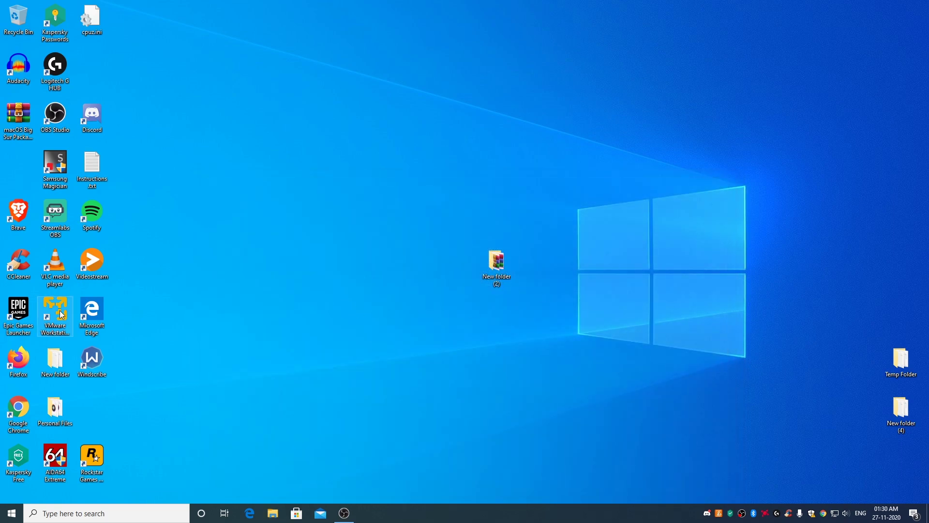
Step: Launch VMware Workstation Player and power on the macOS Big Sur virtual machine
{"action": "left_click", "coordinate": [55, 315]}
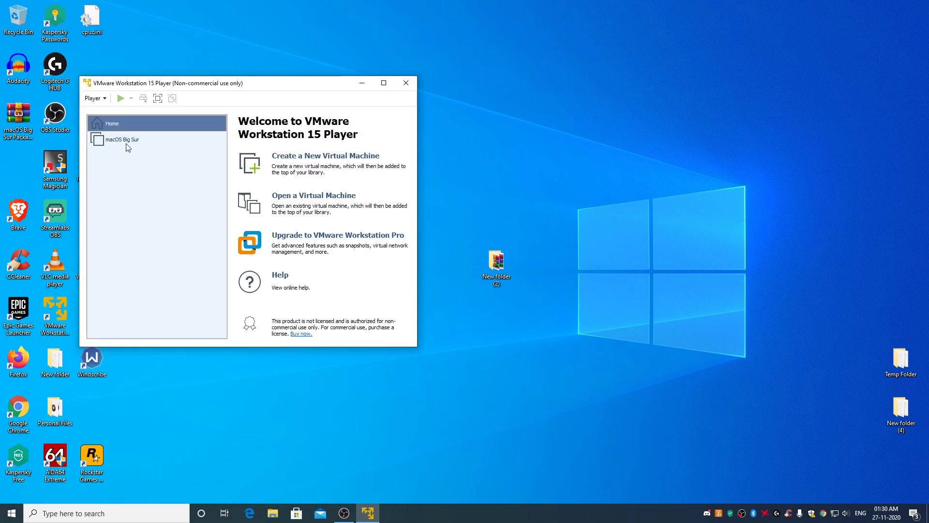
{"action": "left_click", "coordinate": [128, 143]}
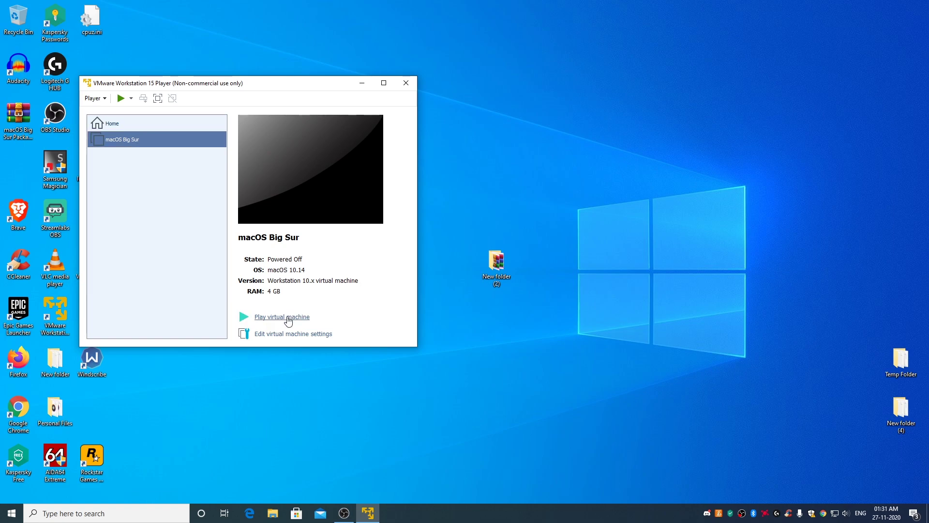
{"action": "left_click", "coordinate": [288, 318]}
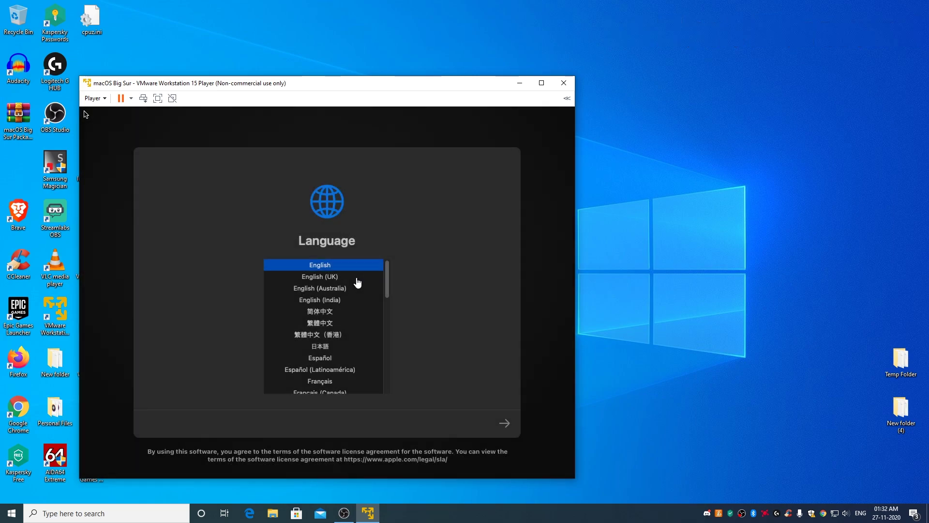
Step: Keep English on the language screen and open Disk Utility from the macOS Recovery options
{"action": "left_click", "coordinate": [86, 114]}
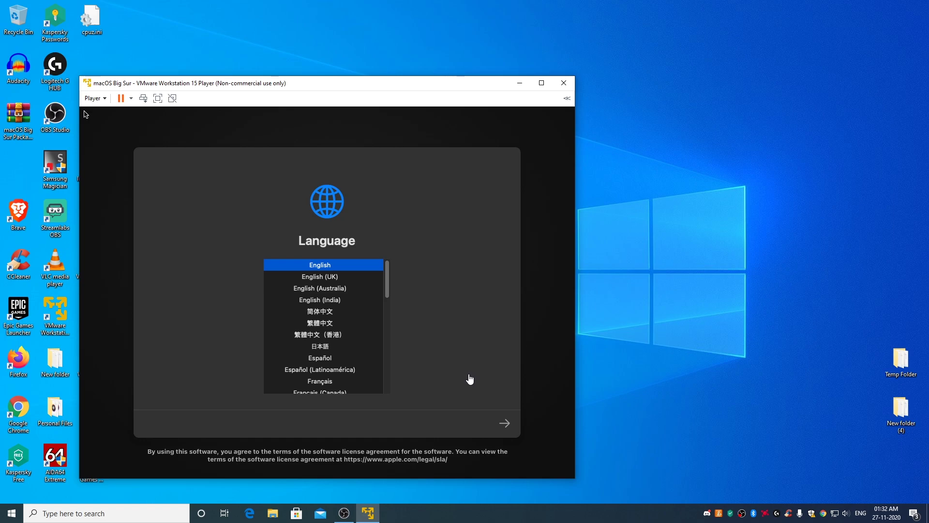
{"action": "left_click", "coordinate": [506, 426]}
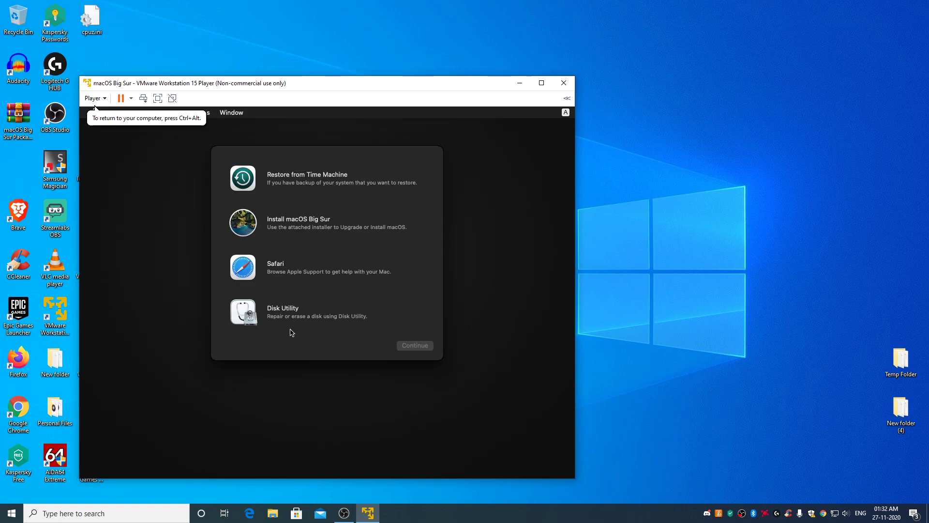
{"action": "left_click", "coordinate": [285, 318]}
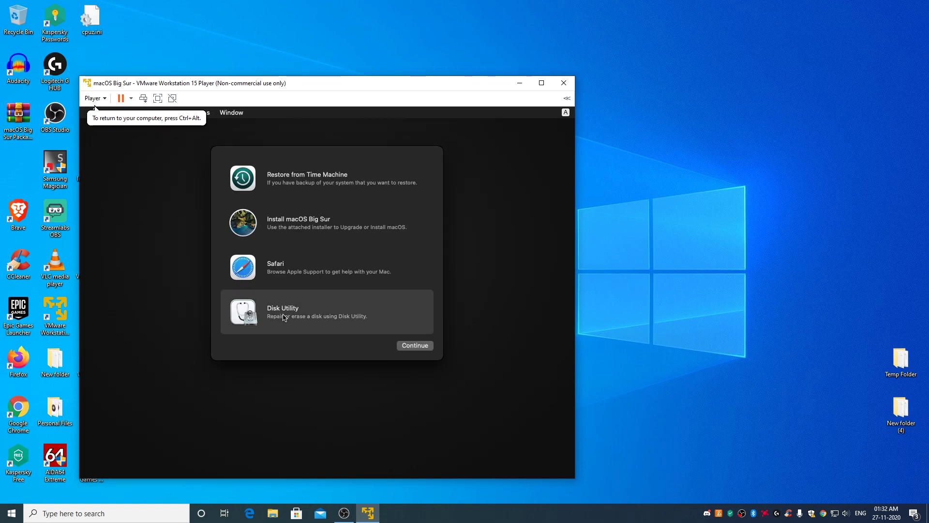
{"action": "left_click", "coordinate": [418, 348]}
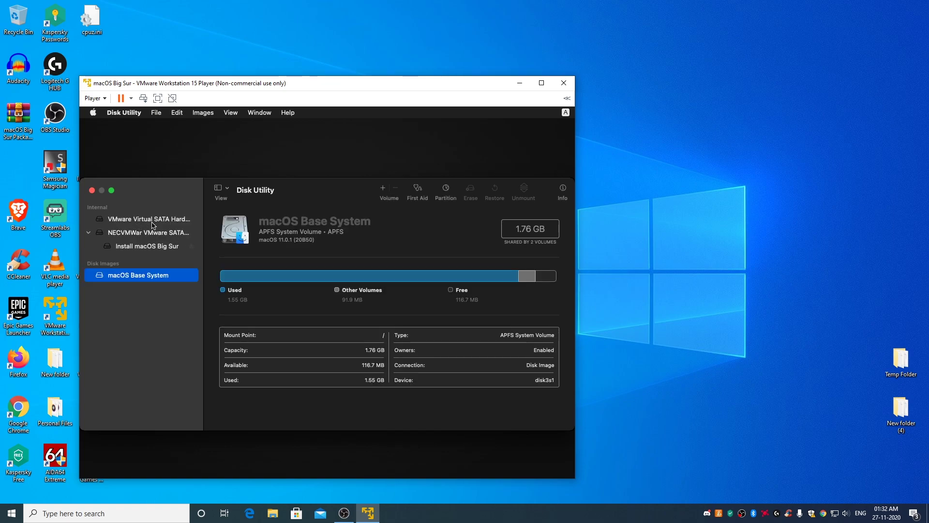
Step: Erase the 171.8 GB VMware Virtual SATA drive as an APFS volume named 'macOS HDD'
{"action": "left_click", "coordinate": [159, 222]}
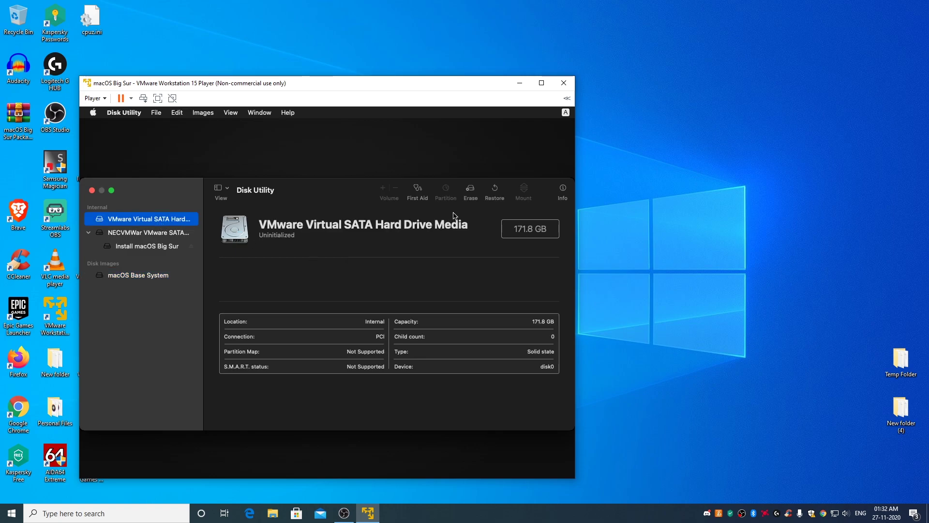
{"action": "left_click", "coordinate": [472, 192]}
{"action": "left_click", "coordinate": [319, 303]}
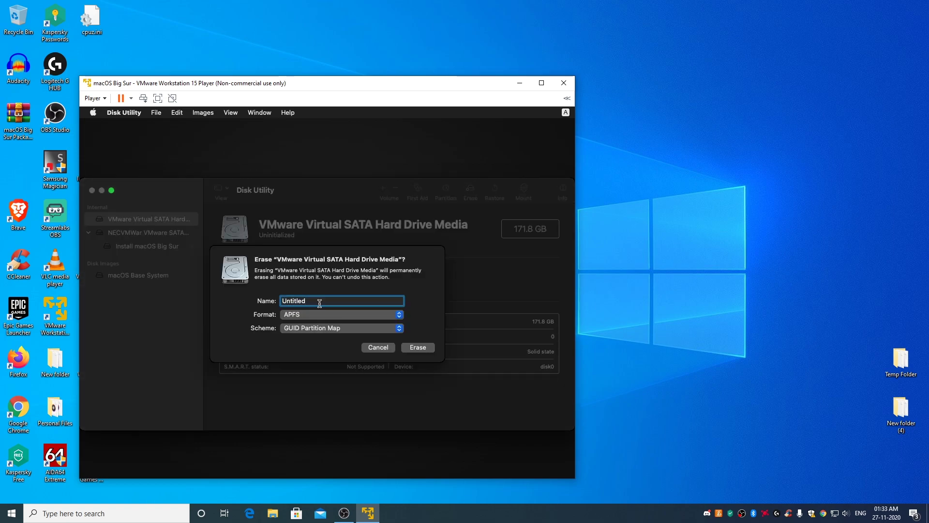
{"action": "key", "text": "BackSpace"}
{"action": "key", "text": "BackSpace"}
{"action": "key", "text": "BackSpace"}
{"action": "key", "text": "BackSpace"}
{"action": "key", "text": "BackSpace"}
{"action": "key", "text": "BackSpace"}
{"action": "key", "text": "BackSpace"}
{"action": "key", "text": "BackSpace"}
{"action": "type", "text": "macOS HDD"}
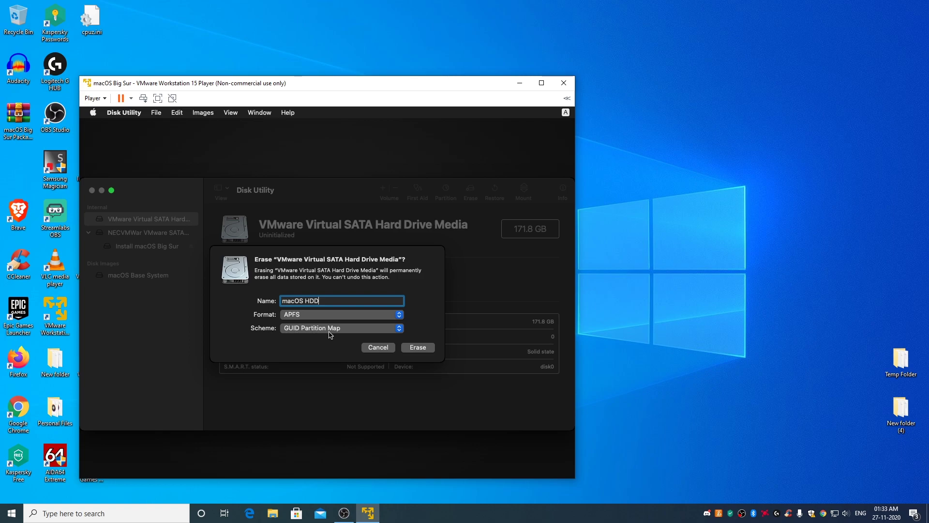
{"action": "left_click", "coordinate": [422, 350]}
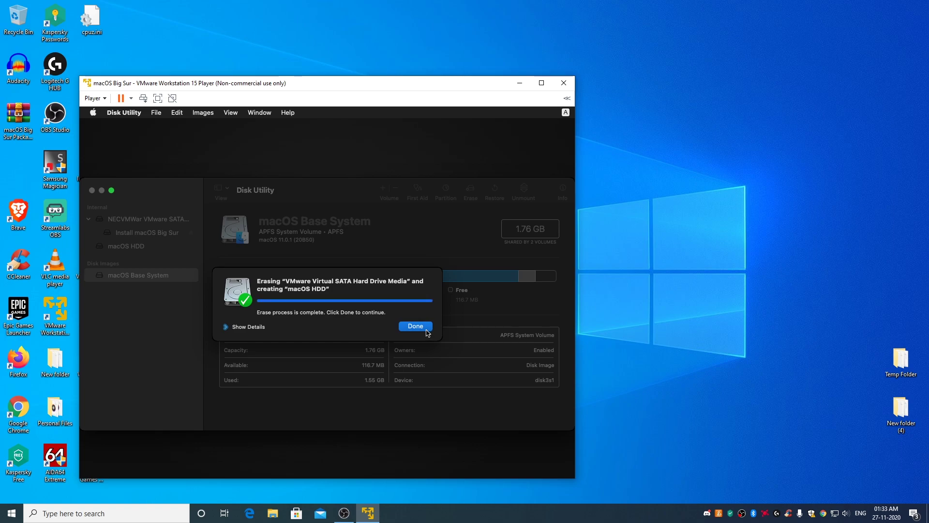
{"action": "left_click", "coordinate": [416, 327]}
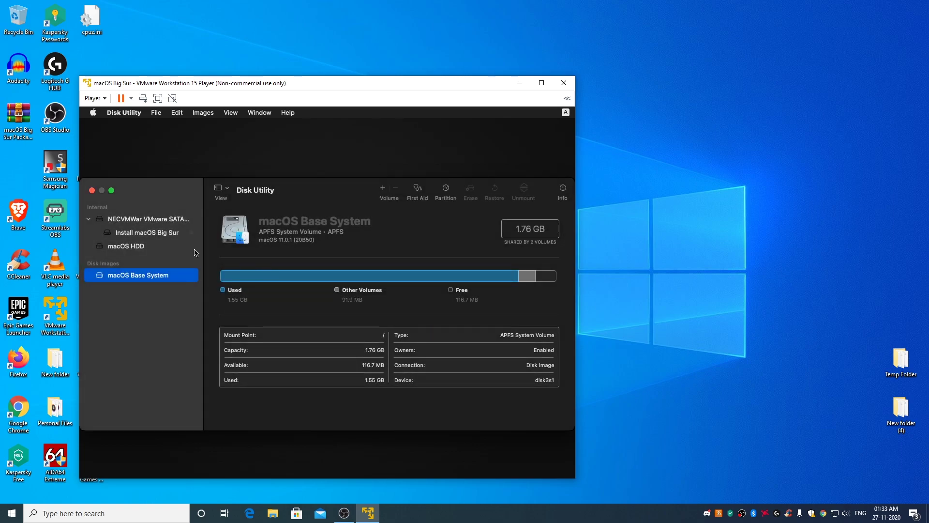
Step: Choose Install macOS Big Sur, agree to the licence, and install it onto macOS HDD
{"action": "left_click", "coordinate": [92, 190]}
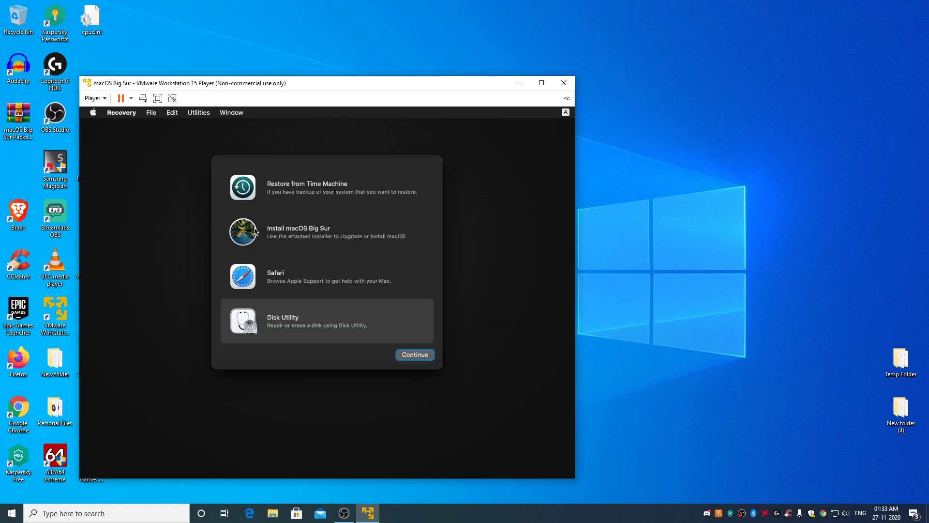
{"action": "left_click", "coordinate": [300, 235]}
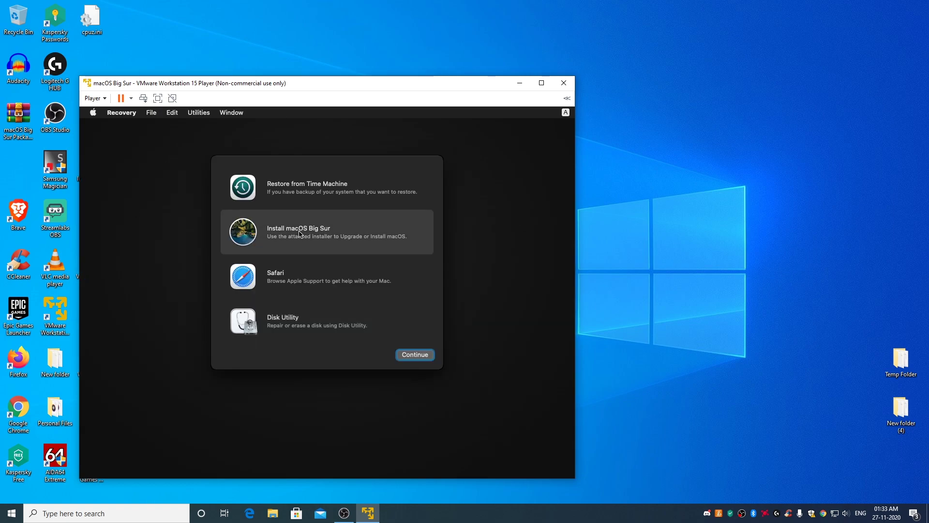
{"action": "left_click", "coordinate": [422, 359]}
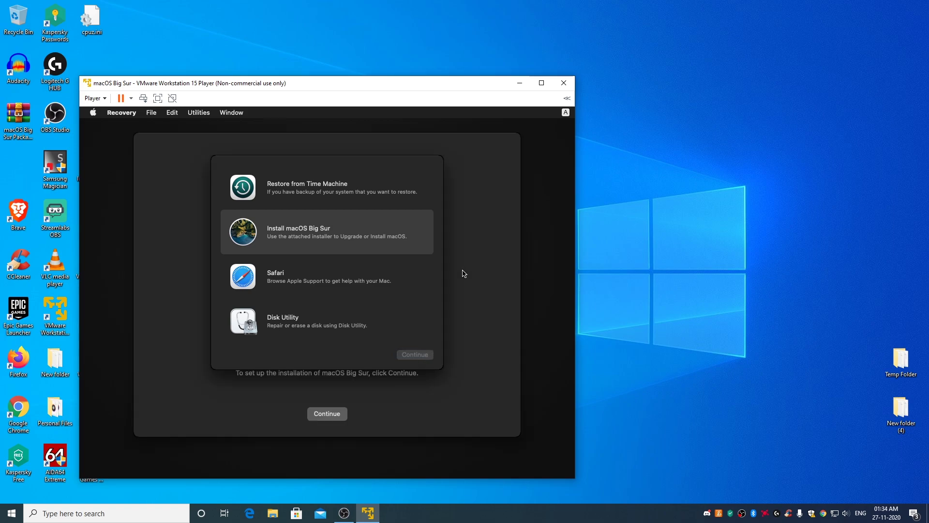
{"action": "left_click", "coordinate": [333, 420]}
{"action": "left_click", "coordinate": [350, 415]}
{"action": "left_click", "coordinate": [358, 327]}
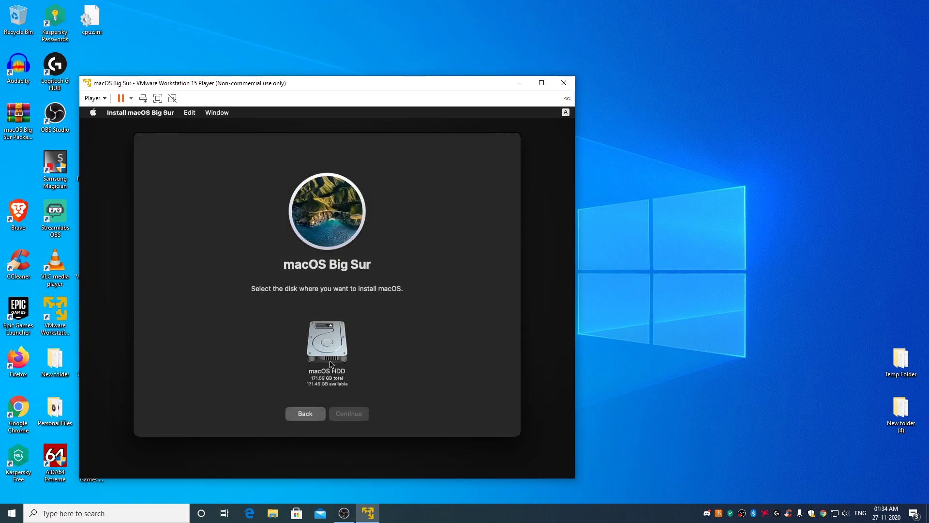
{"action": "left_click", "coordinate": [333, 346]}
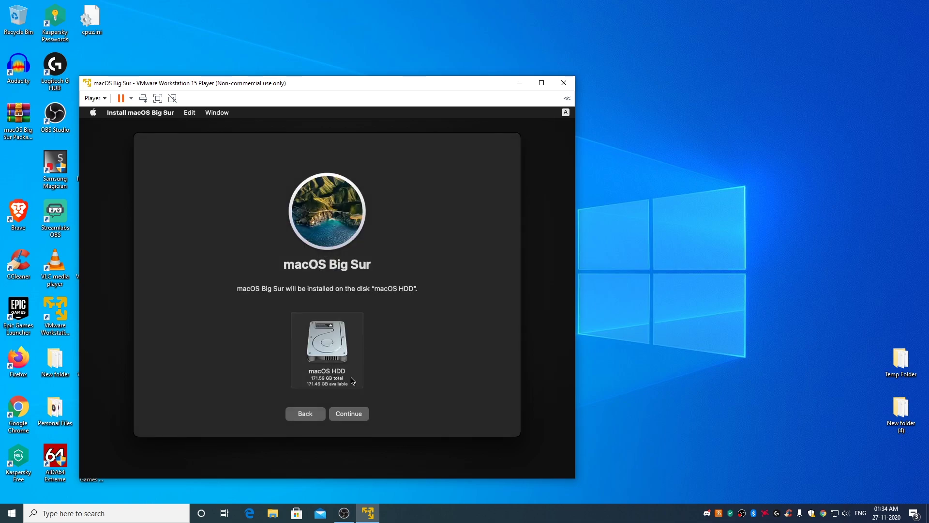
{"action": "left_click", "coordinate": [355, 415]}
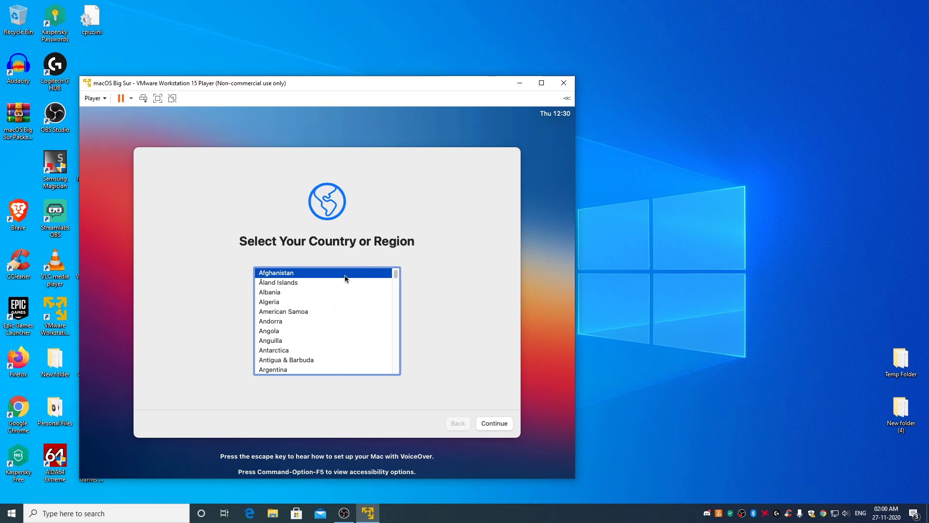
Step: Accept the country and language defaults, and skip accessibility, privacy and Migration Assistant
{"action": "left_click", "coordinate": [495, 424]}
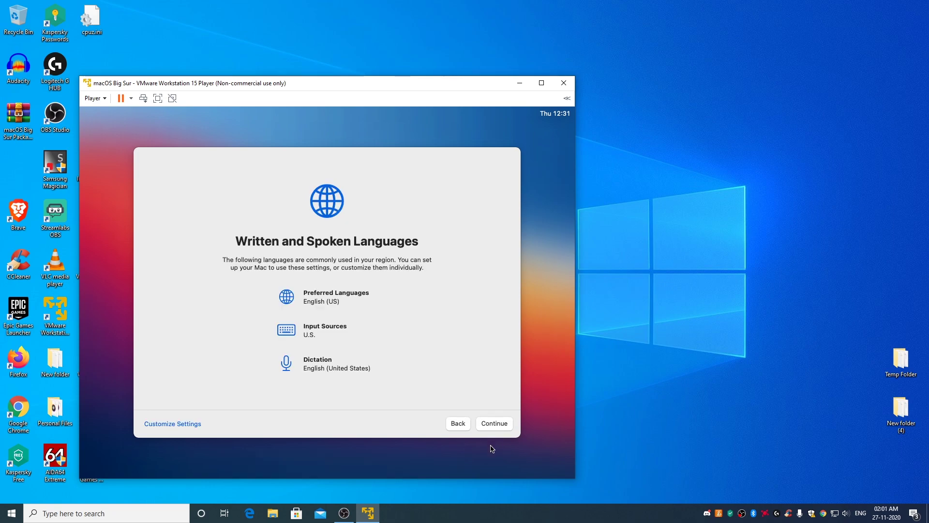
{"action": "left_click", "coordinate": [496, 425]}
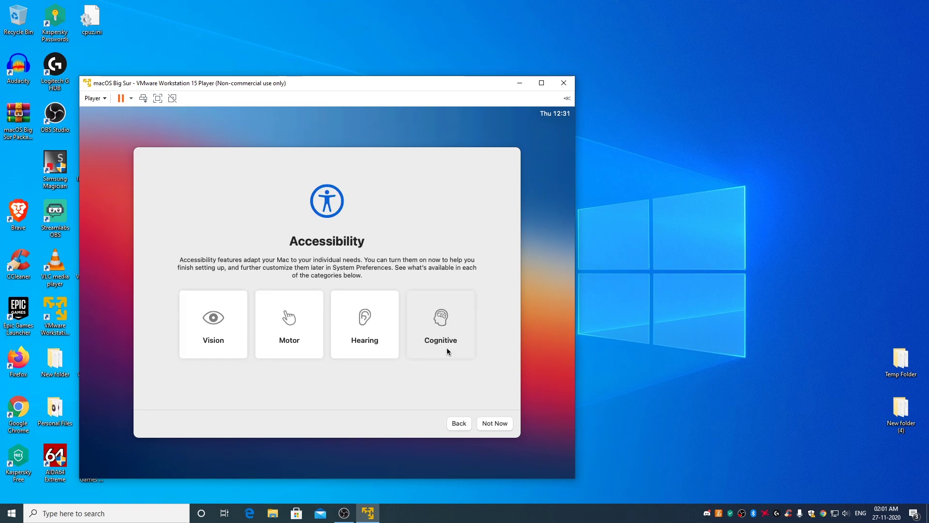
{"action": "left_click", "coordinate": [499, 424]}
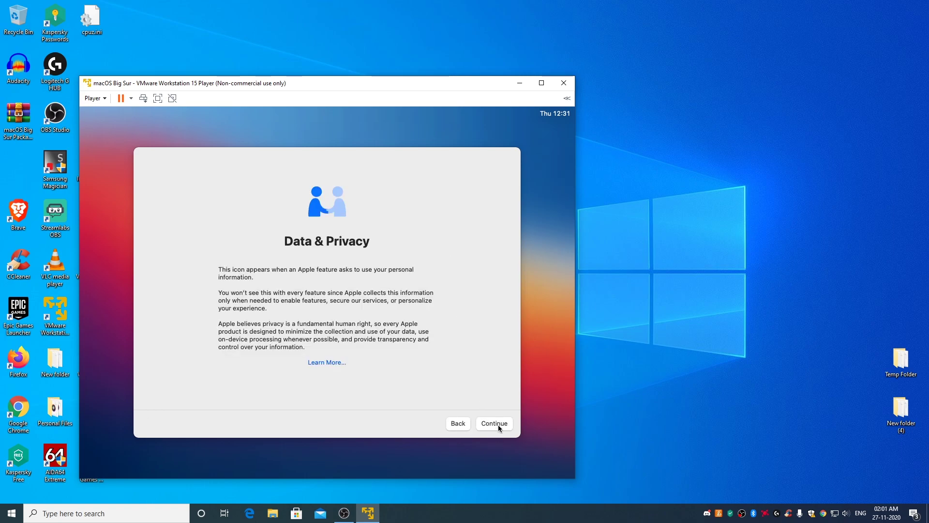
{"action": "left_click", "coordinate": [499, 424]}
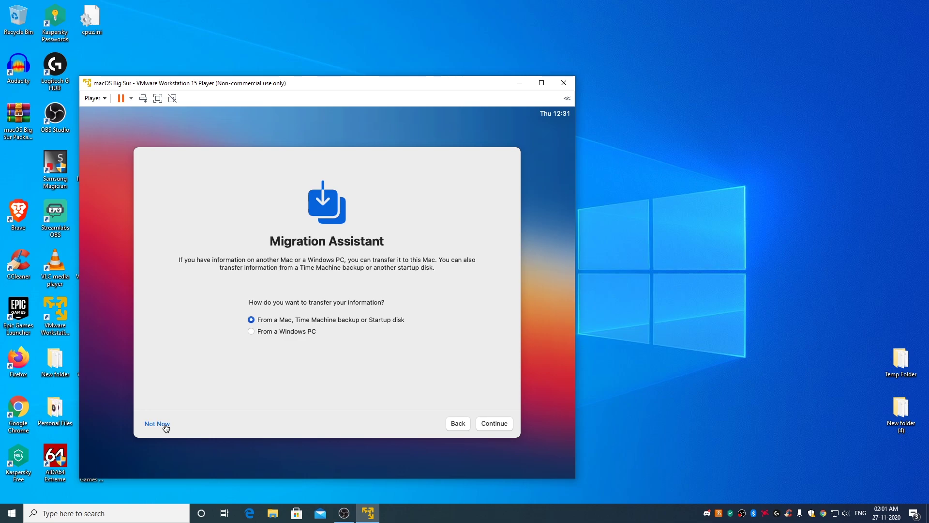
{"action": "left_click", "coordinate": [165, 425]}
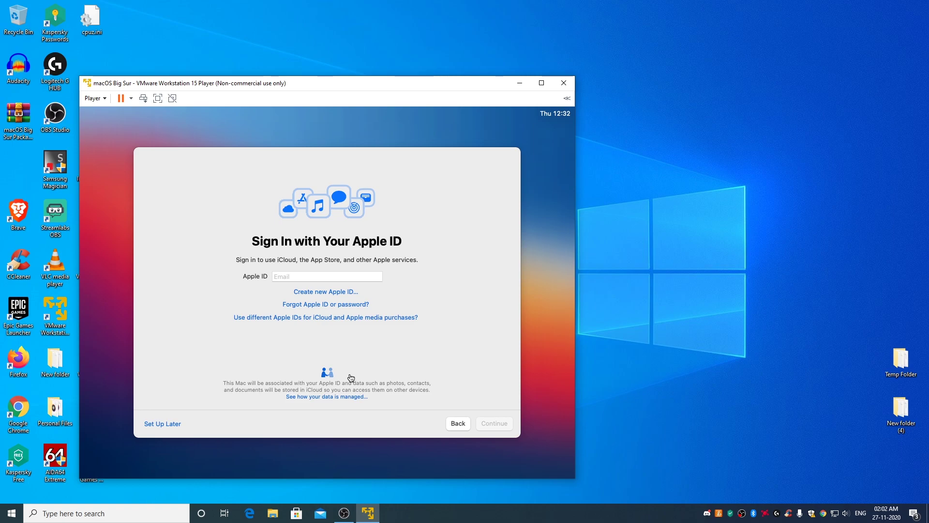
Step: Skip Apple ID sign-in and agree to the macOS terms and conditions
{"action": "left_click", "coordinate": [176, 429]}
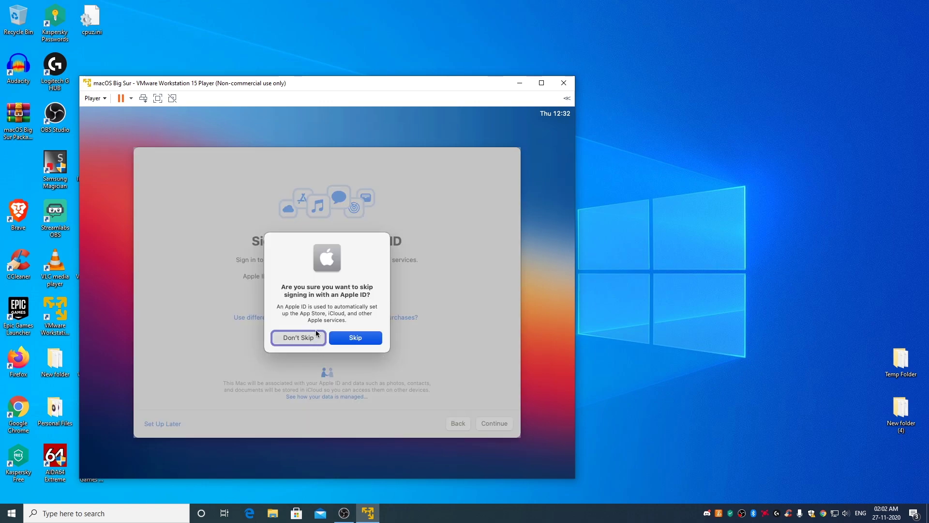
{"action": "left_click", "coordinate": [359, 337]}
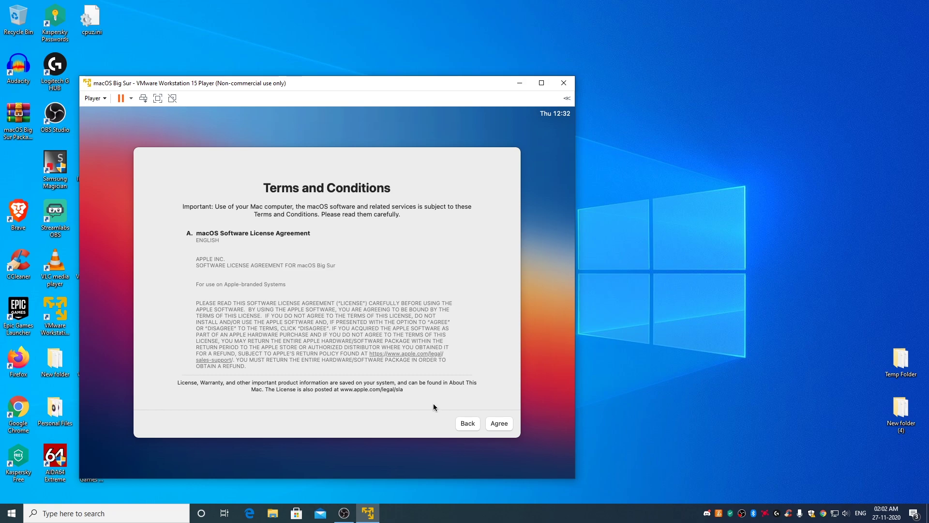
{"action": "left_click", "coordinate": [498, 426]}
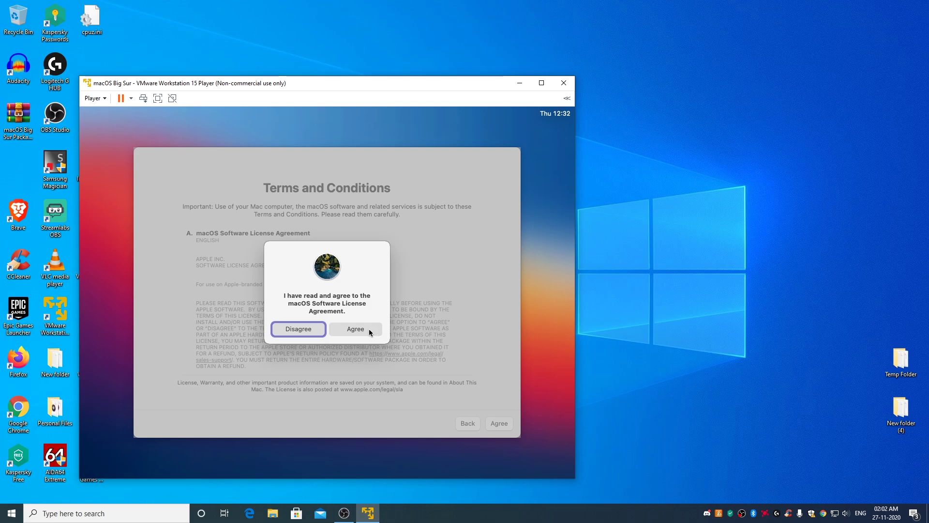
{"action": "left_click", "coordinate": [369, 329]}
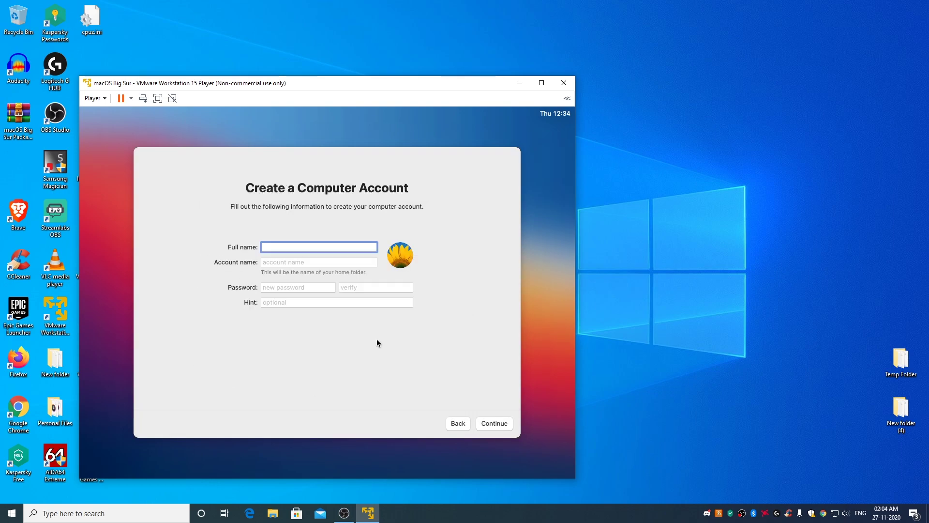
Step: Enter the account's full name, set and verify the account password, and submit
{"action": "type", "text": "AmpedUpTech"}
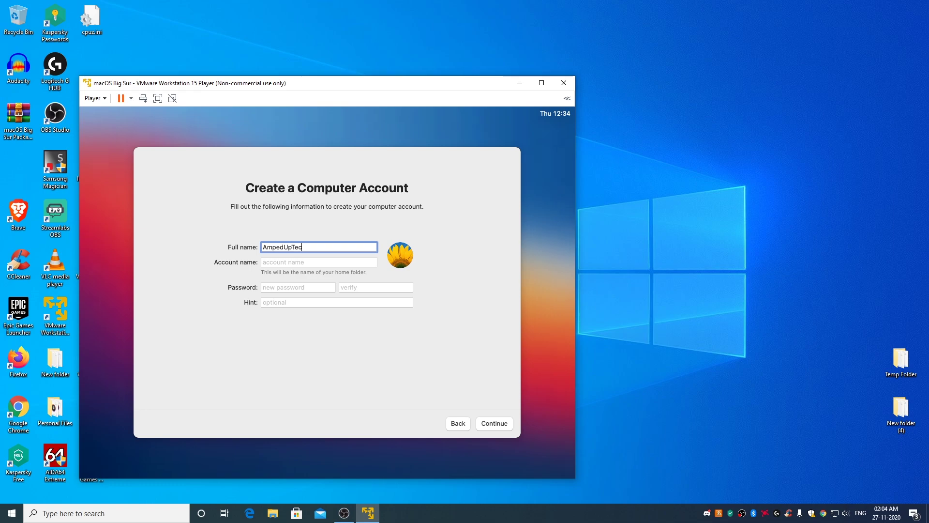
{"action": "left_click", "coordinate": [291, 288]}
{"action": "type", "text": "1234"}
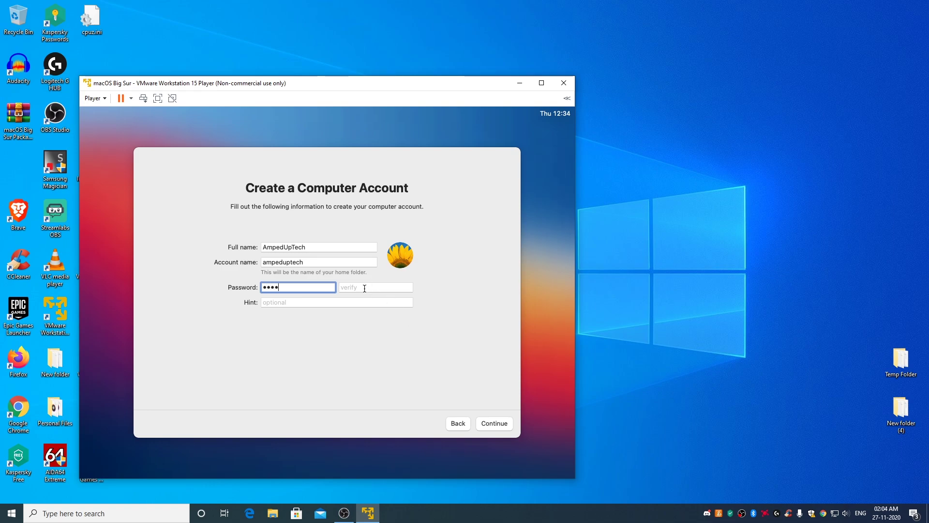
{"action": "left_click", "coordinate": [363, 287]}
{"action": "type", "text": "1234"}
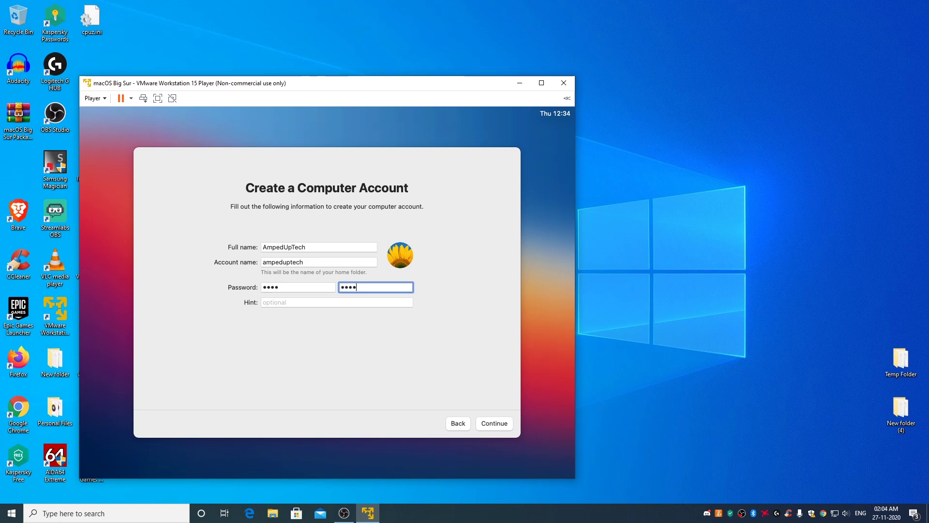
{"action": "left_click", "coordinate": [507, 428]}
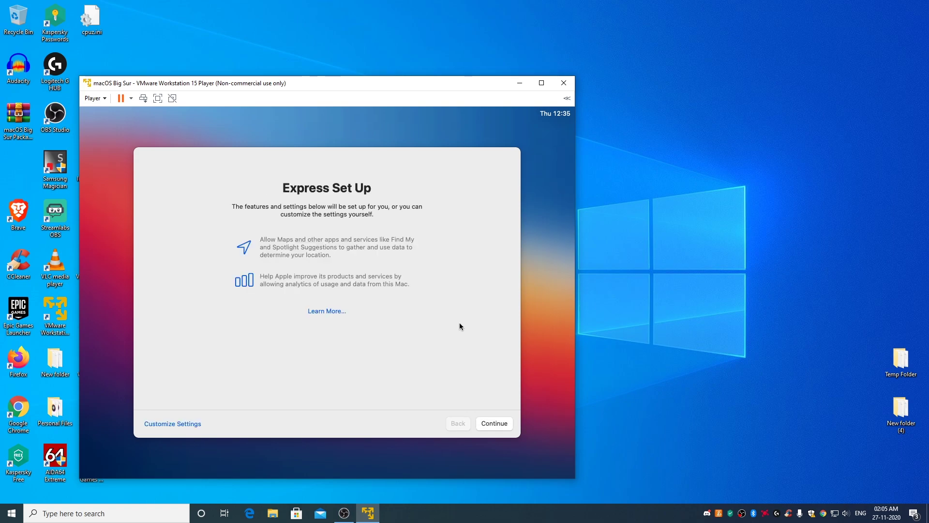
Step: Customise setup: location services off, suggested time zone kept, Mac analytics off, Screen Time later, Siri skipped
{"action": "left_click", "coordinate": [179, 425]}
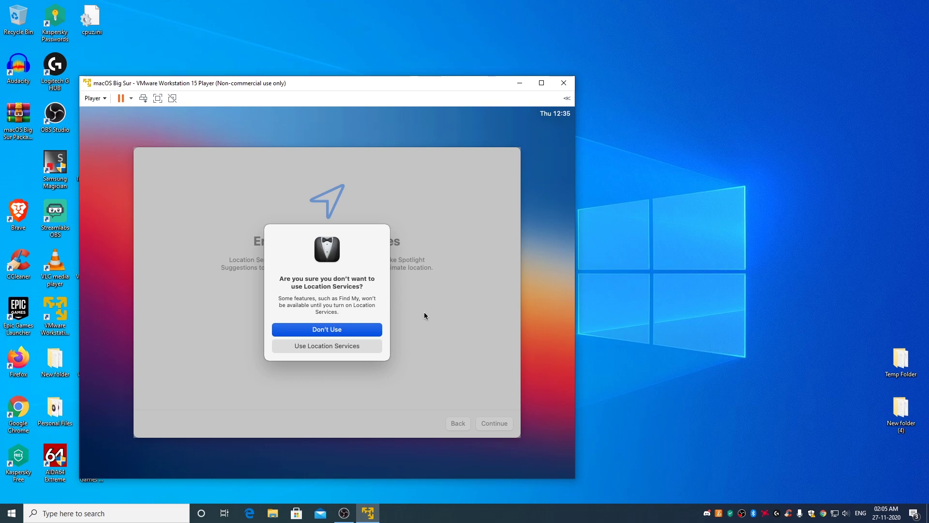
{"action": "left_click", "coordinate": [364, 332]}
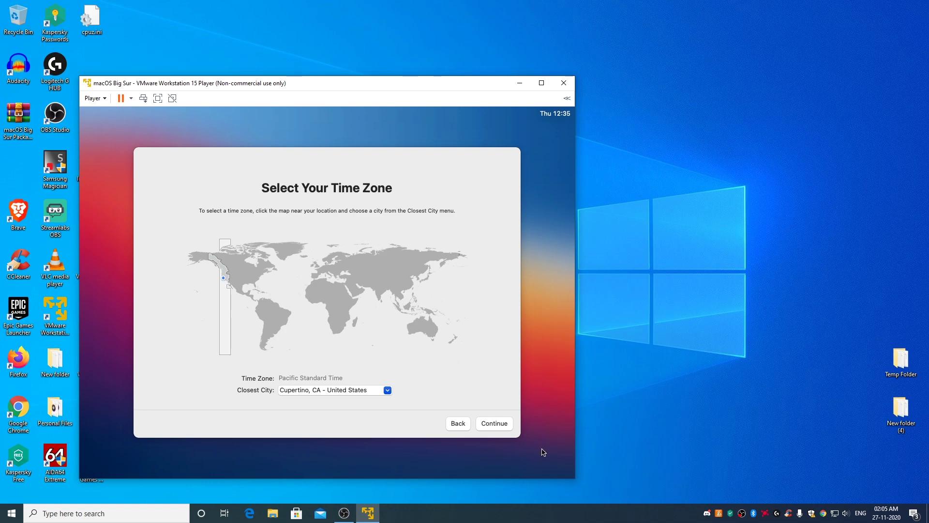
{"action": "left_click", "coordinate": [502, 425]}
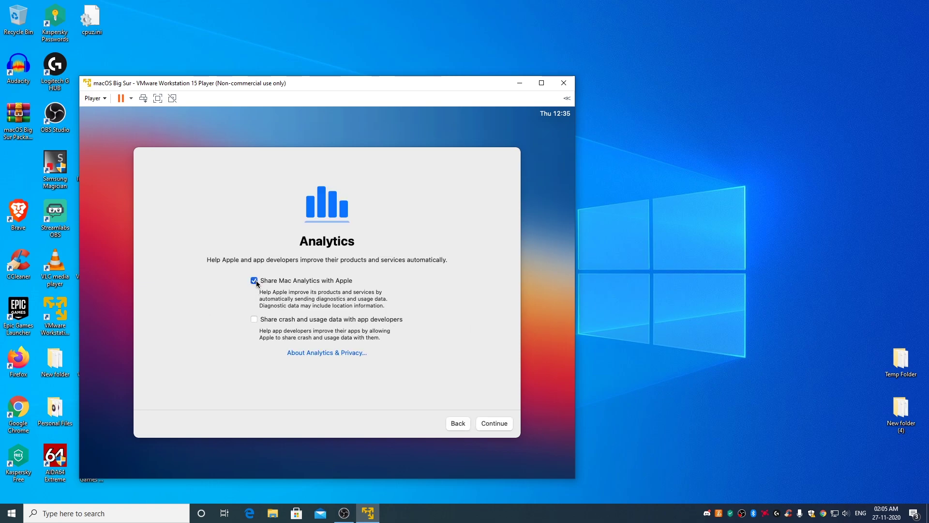
{"action": "left_click", "coordinate": [255, 282]}
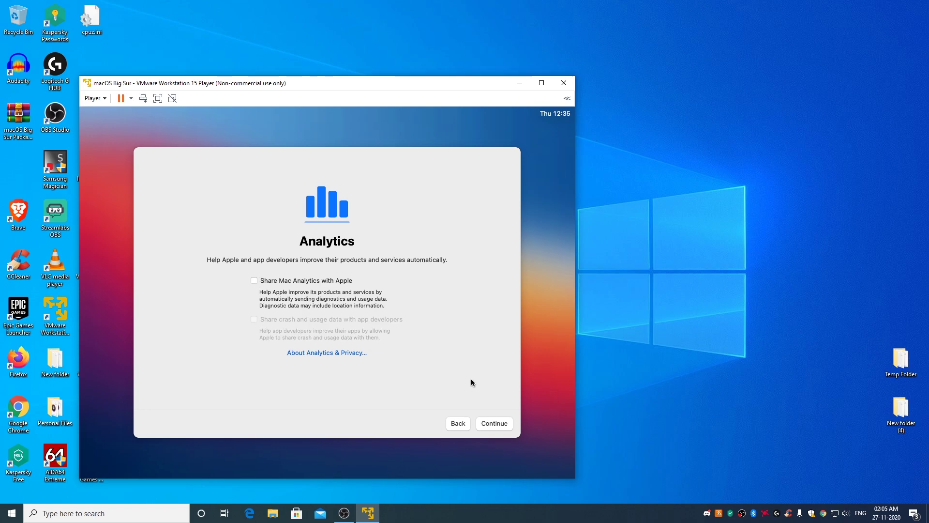
{"action": "left_click", "coordinate": [495, 424]}
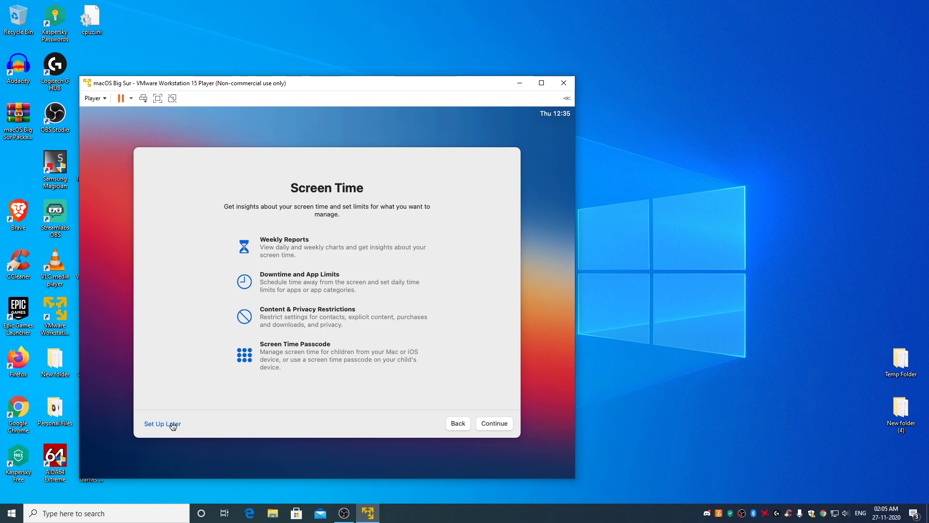
{"action": "left_click", "coordinate": [172, 424]}
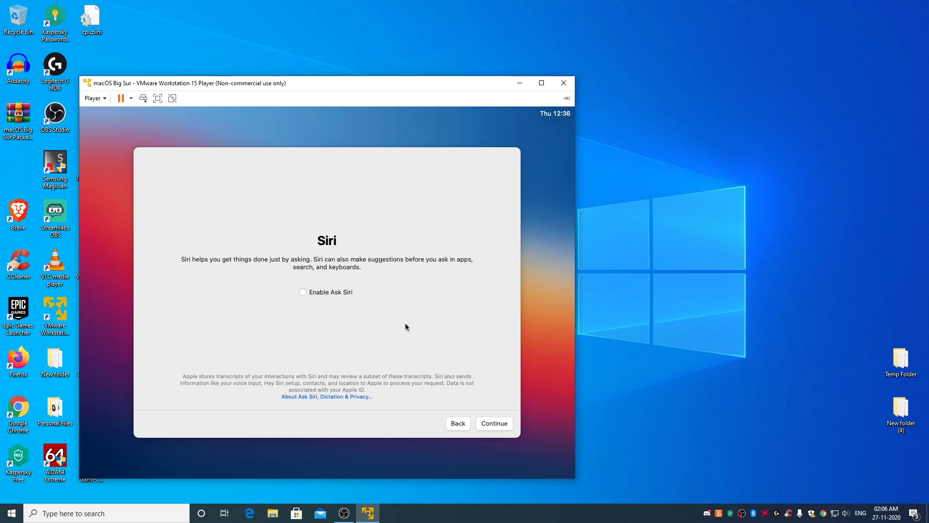
{"action": "left_click", "coordinate": [494, 424]}
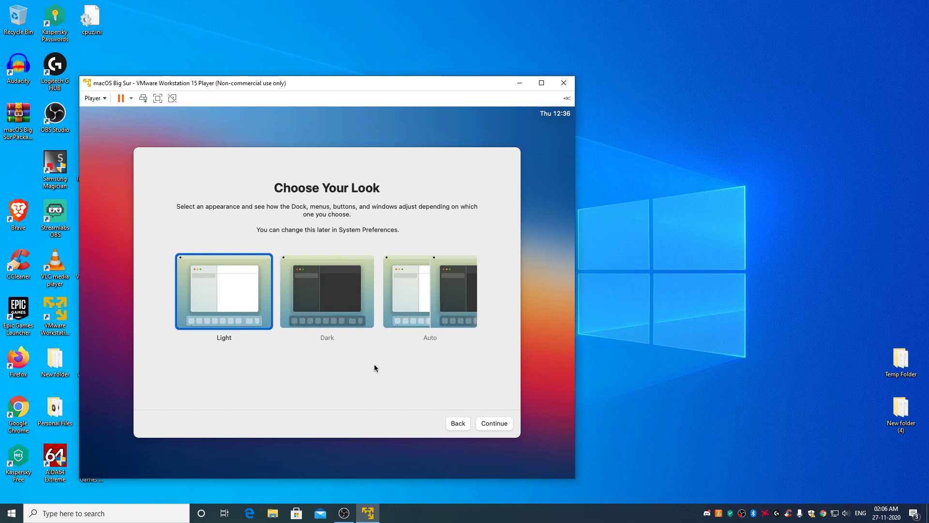
Step: Finish setup with the Light appearance and confirm in About This Mac the version is 11.0.1
{"action": "left_click", "coordinate": [502, 425]}
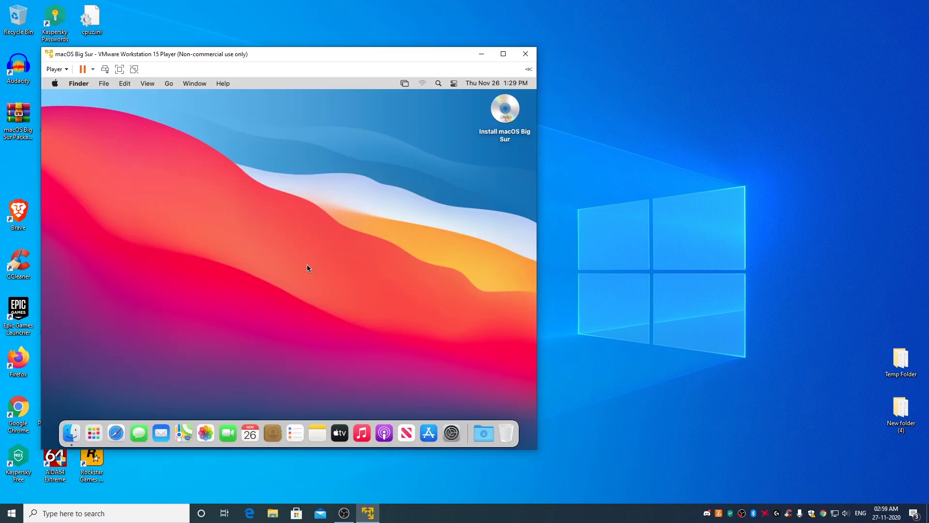
{"action": "left_click", "coordinate": [55, 83]}
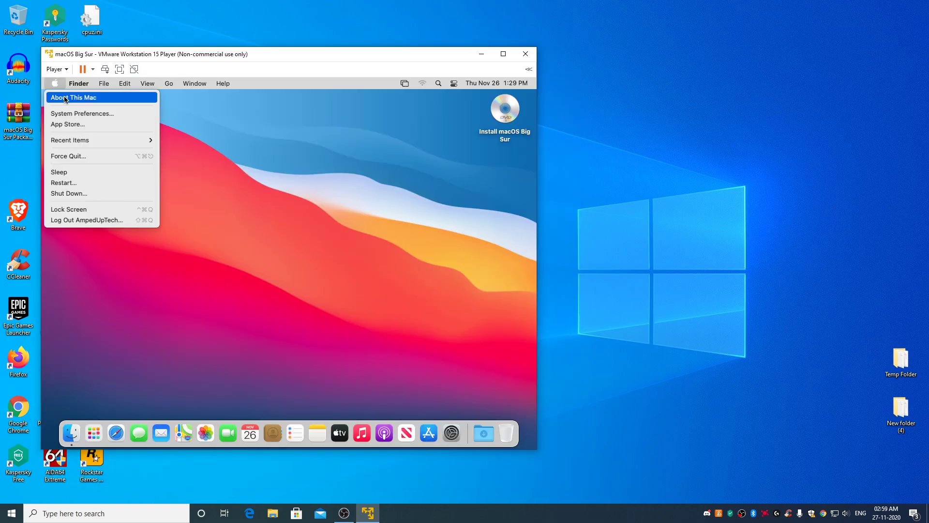
{"action": "left_click", "coordinate": [65, 96]}
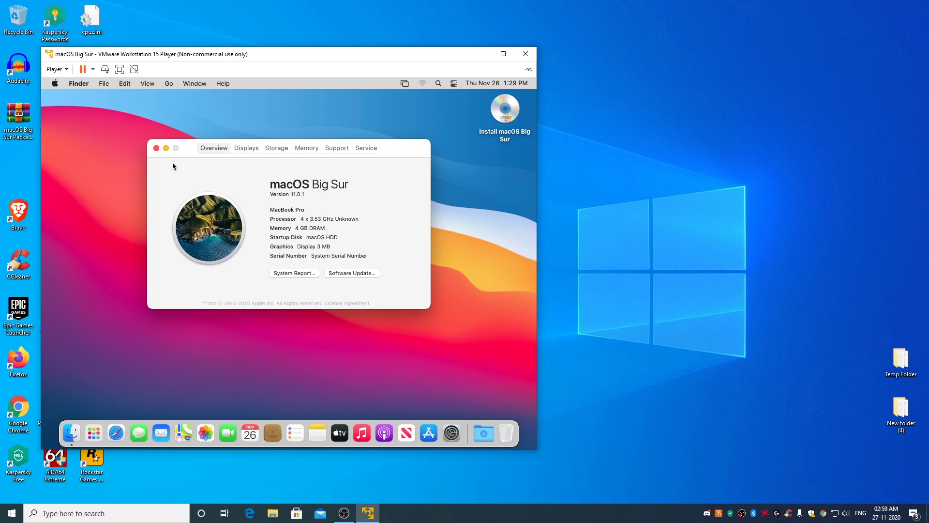
{"action": "left_click", "coordinate": [156, 147]}
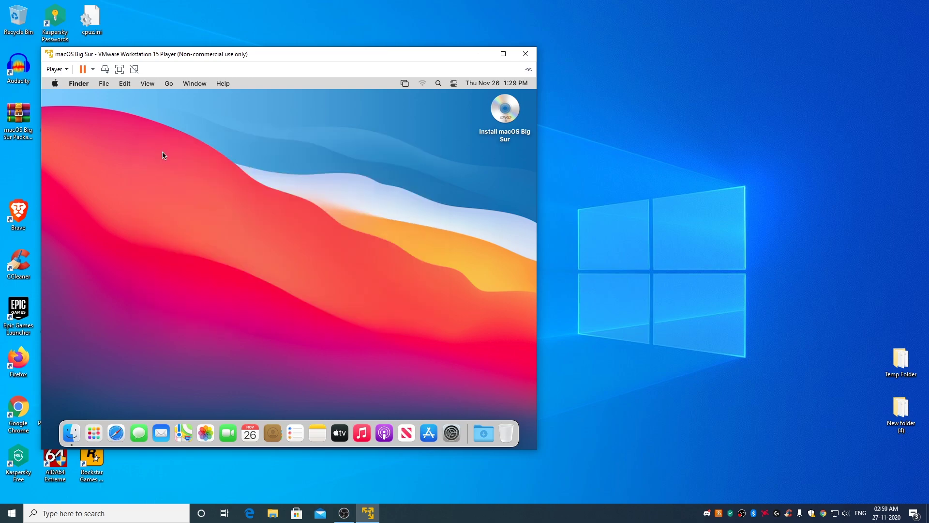
Step: Eject the Install macOS Big Sur disc and point the CD/DVD (SATA) drive at darwin.iso
{"action": "right_click", "coordinate": [503, 112]}
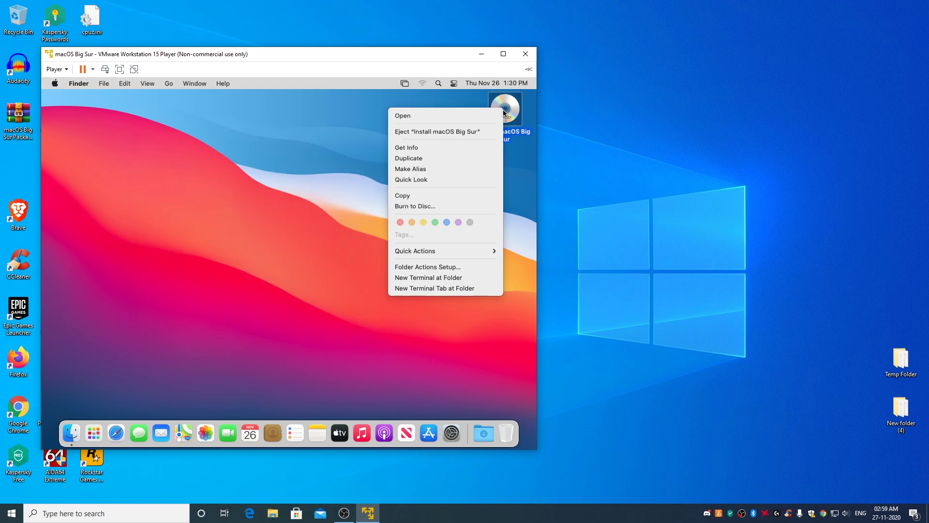
{"action": "left_click", "coordinate": [462, 132]}
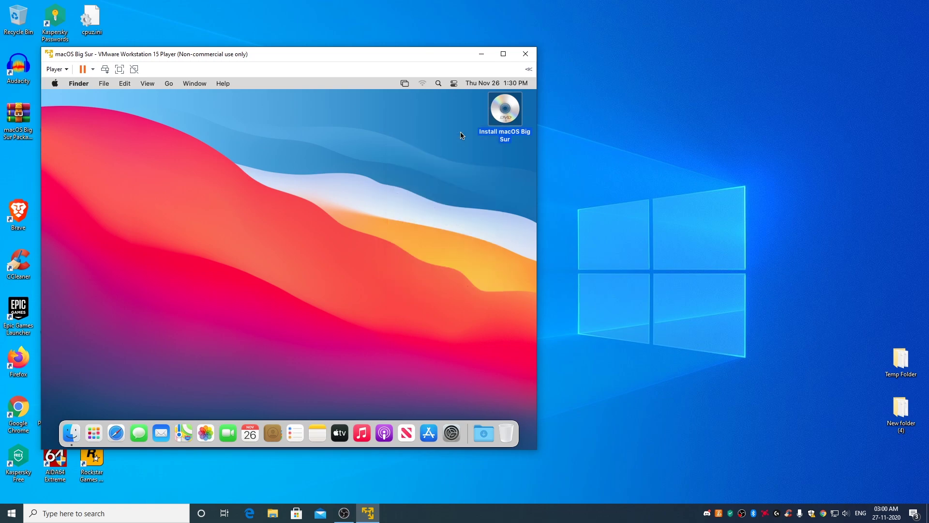
{"action": "left_click", "coordinate": [58, 69]}
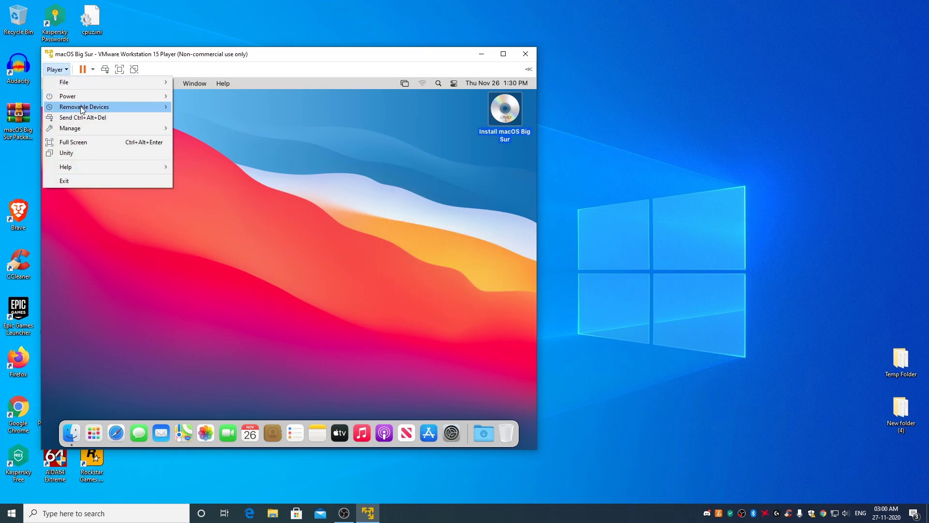
{"action": "mouse_move", "coordinate": [80, 107]}
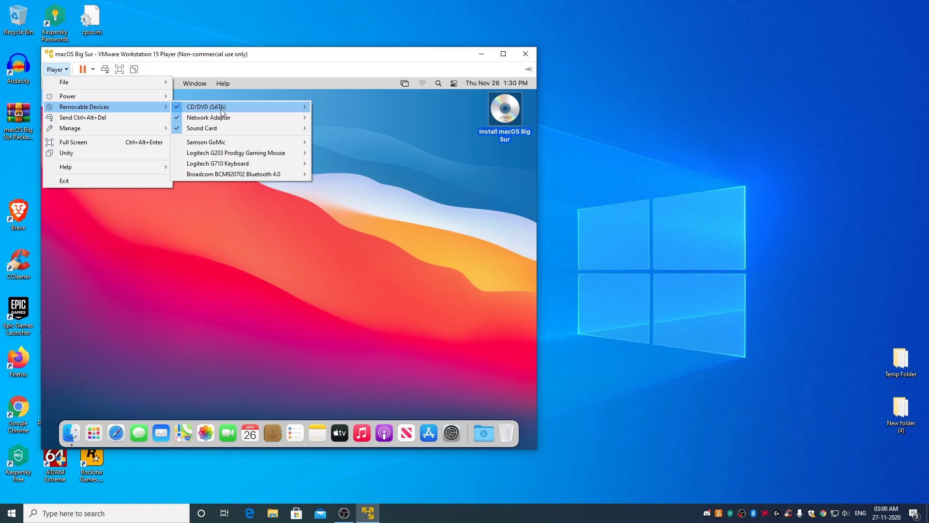
{"action": "mouse_move", "coordinate": [222, 110]}
{"action": "left_click", "coordinate": [352, 121]}
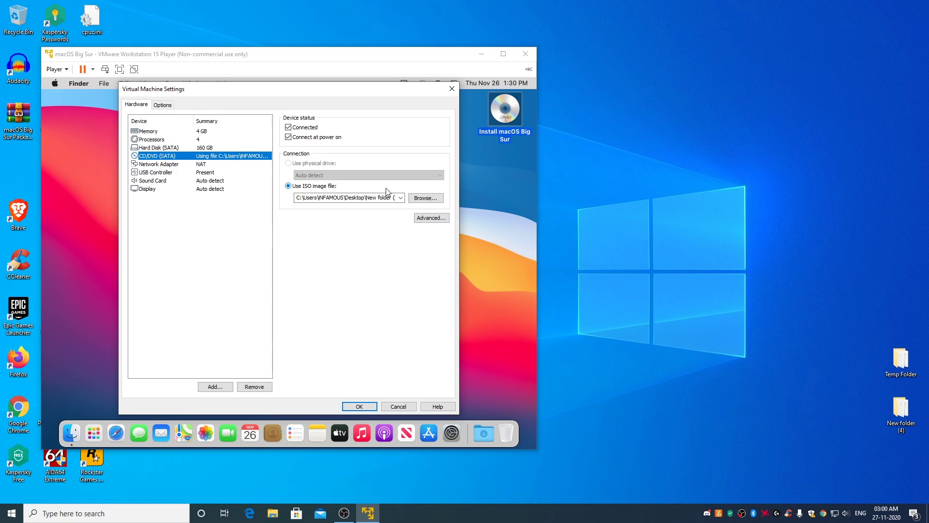
{"action": "left_click", "coordinate": [288, 127]}
{"action": "left_click", "coordinate": [289, 127]}
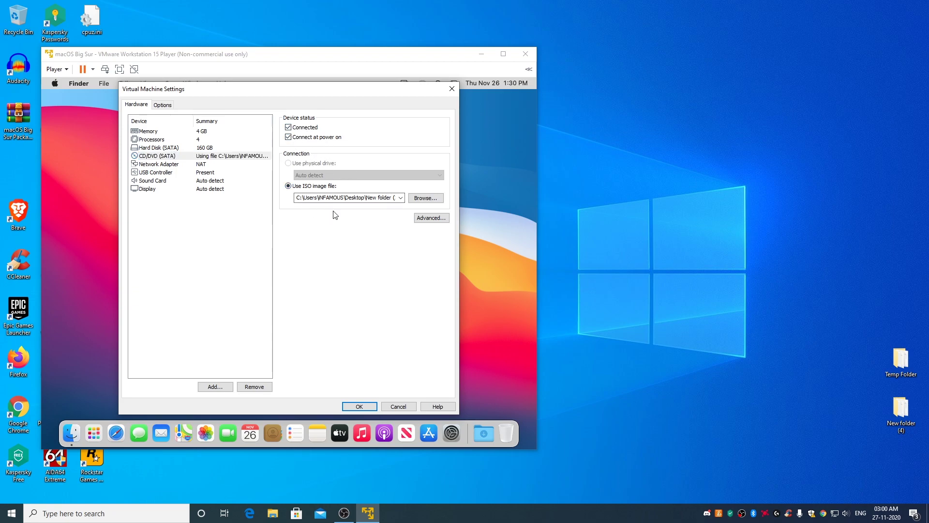
{"action": "left_click", "coordinate": [426, 199]}
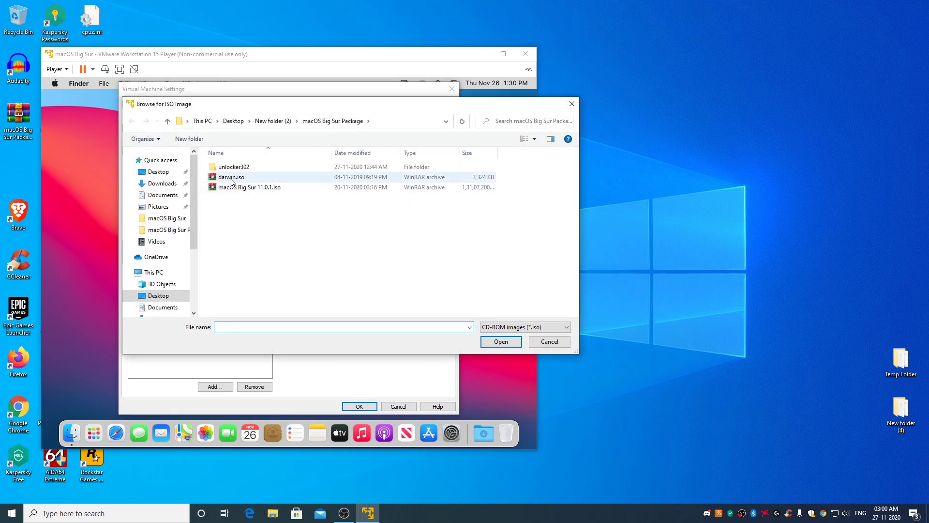
{"action": "left_click", "coordinate": [232, 178]}
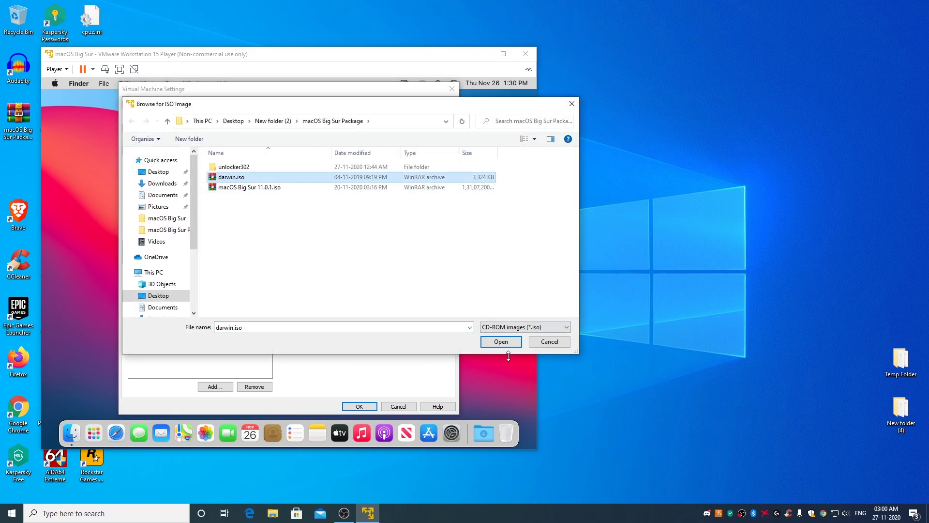
{"action": "left_click", "coordinate": [501, 342]}
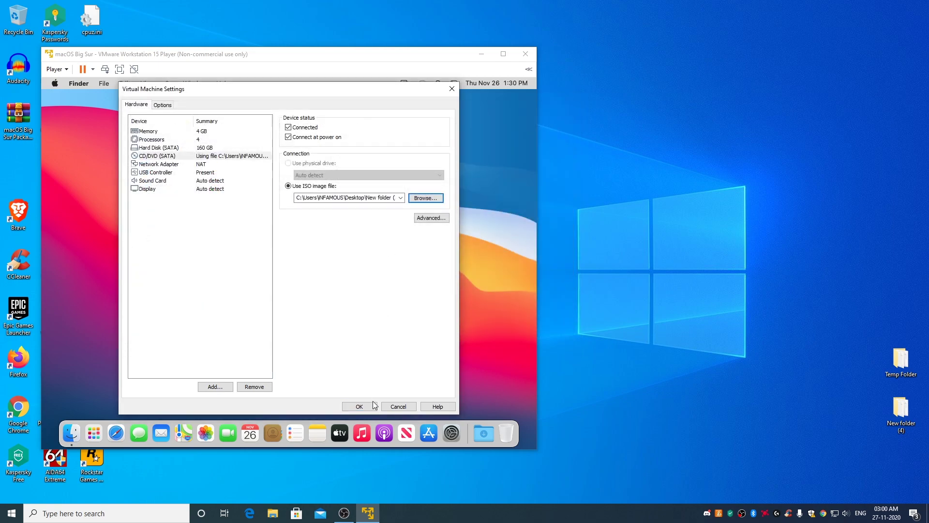
{"action": "left_click", "coordinate": [363, 407]}
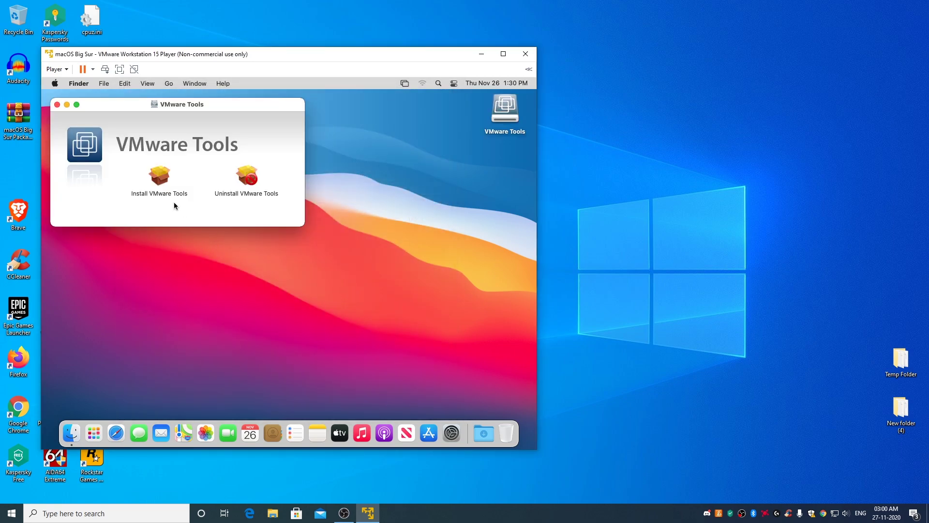
Step: Run the VMware Tools installer with a standard install, authorising it with the macOS account password
{"action": "double_click", "coordinate": [158, 181]}
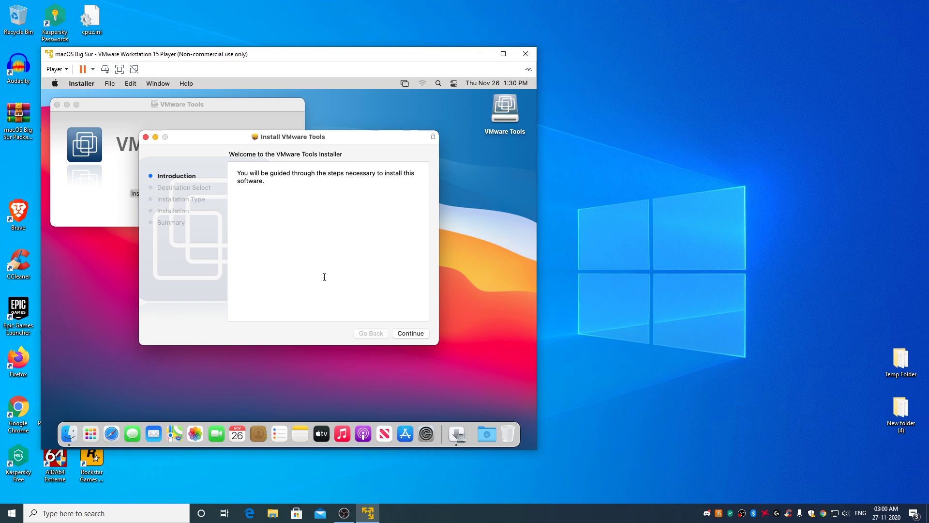
{"action": "key", "text": "Return"}
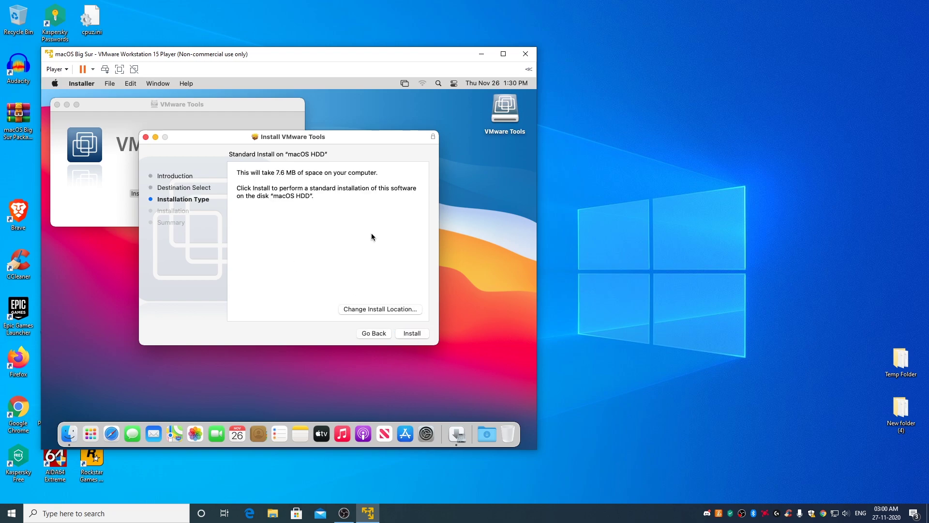
{"action": "left_click", "coordinate": [413, 334]}
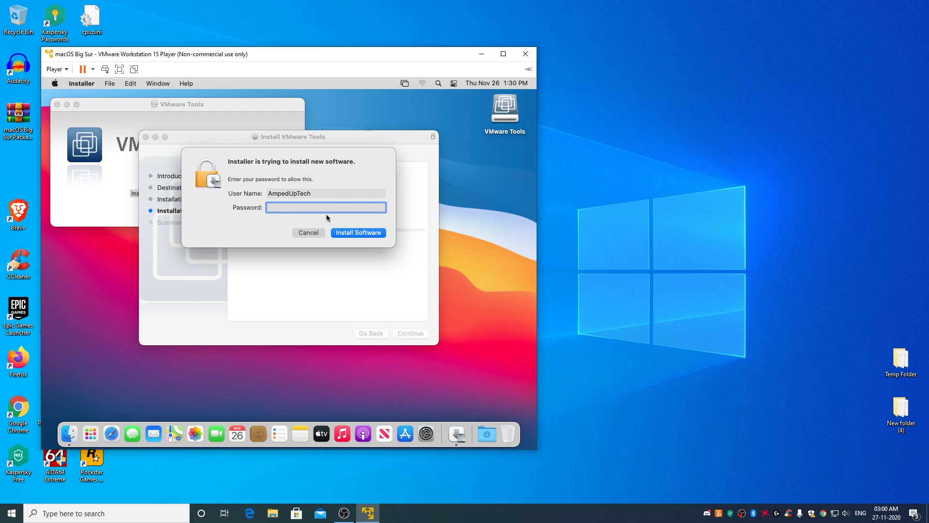
{"action": "type", "text": "••••"}
{"action": "key", "text": "Return"}
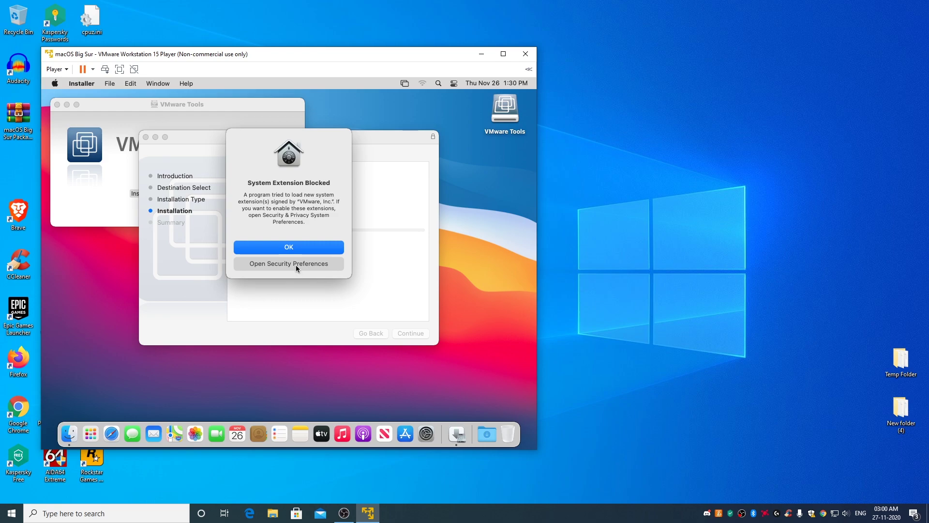
Step: Open Security & Privacy from the blocked-extension alert and unlock it with the account password
{"action": "left_click", "coordinate": [297, 264]}
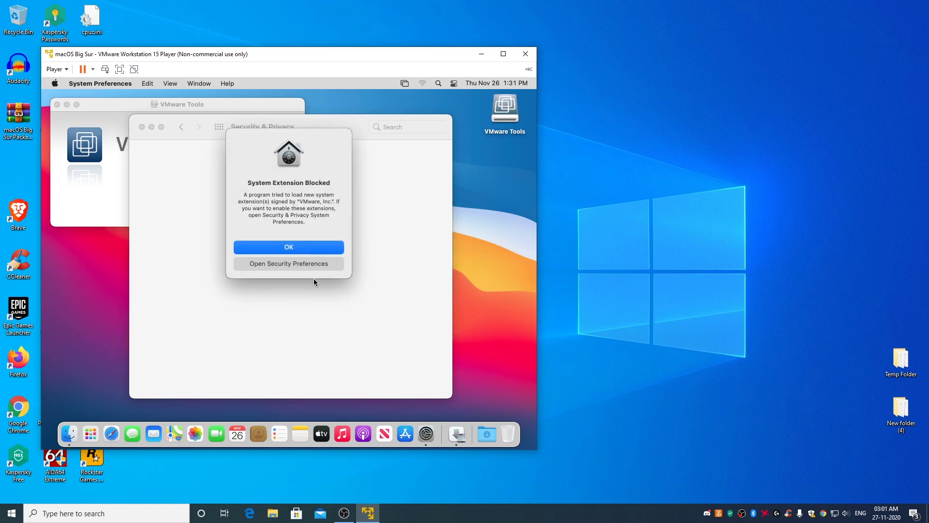
{"action": "left_click", "coordinate": [303, 266]}
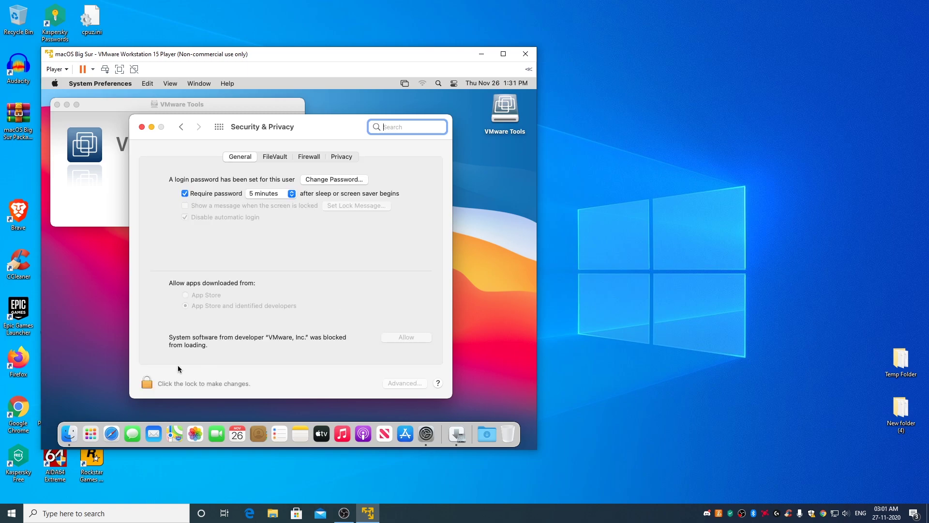
{"action": "left_click", "coordinate": [148, 382]}
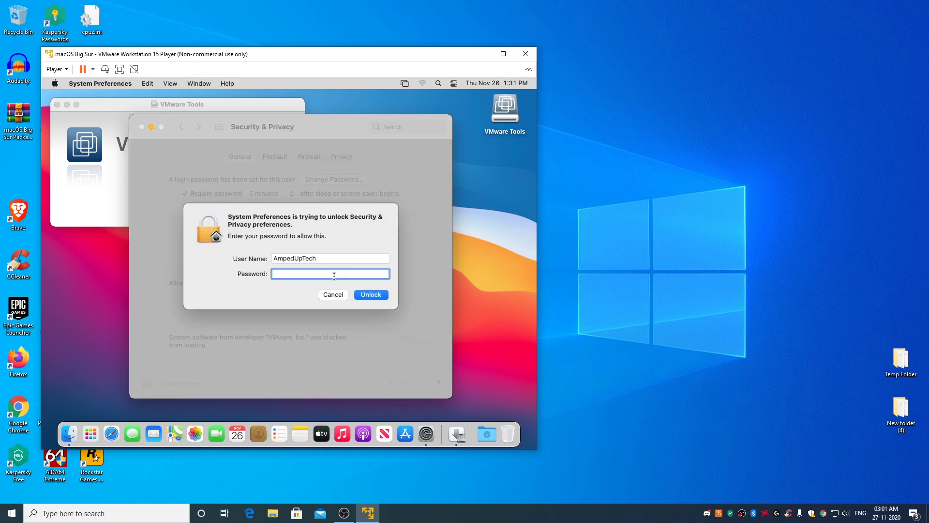
{"action": "type", "text": "••••"}
{"action": "left_click", "coordinate": [371, 294]}
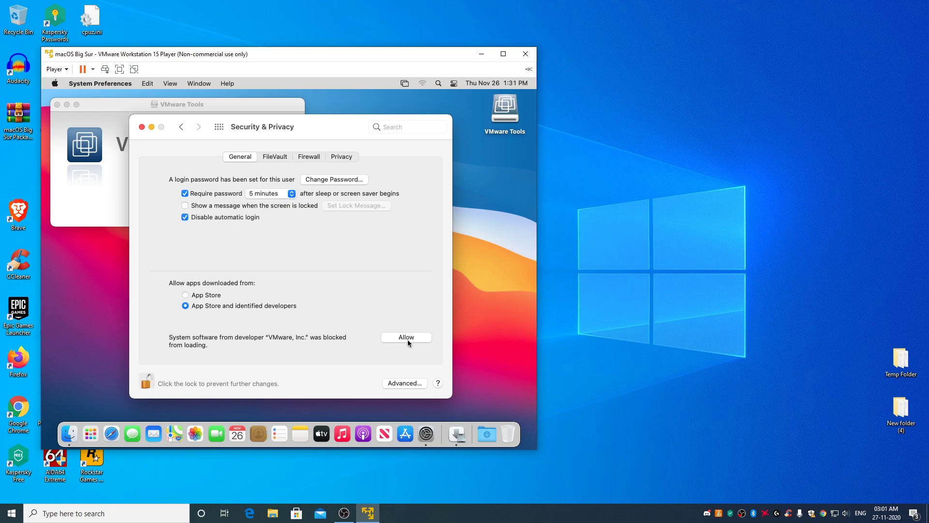
Step: Allow VMware's blocked system software, postpone the restart, and close Security & Privacy
{"action": "left_click", "coordinate": [406, 338]}
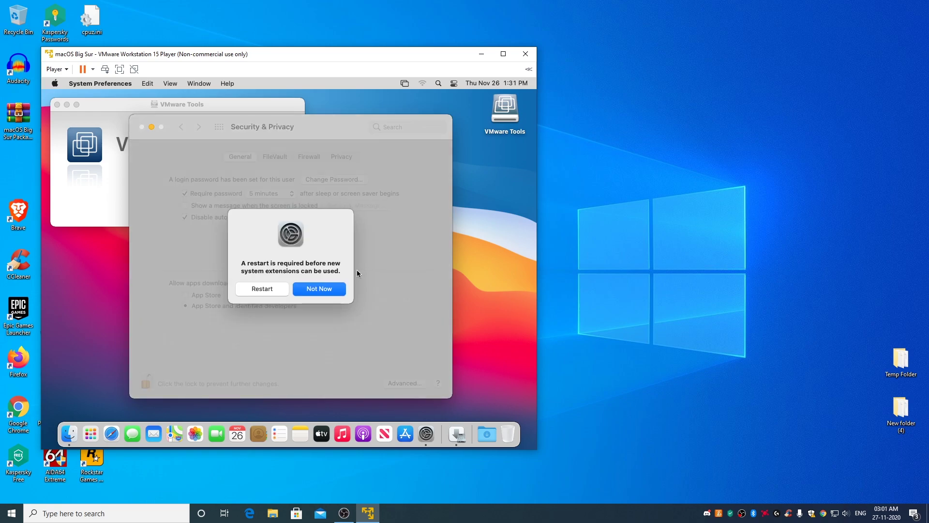
{"action": "left_click", "coordinate": [321, 292]}
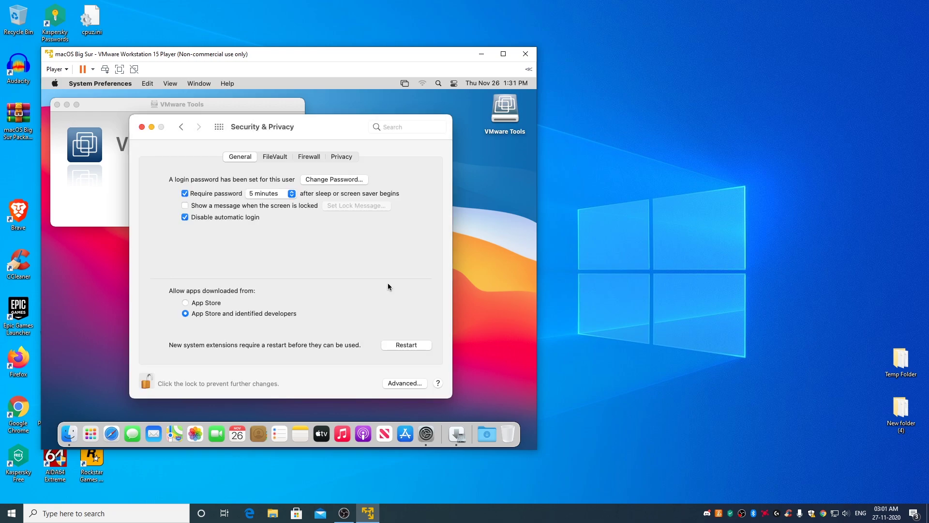
{"action": "left_click", "coordinate": [142, 128]}
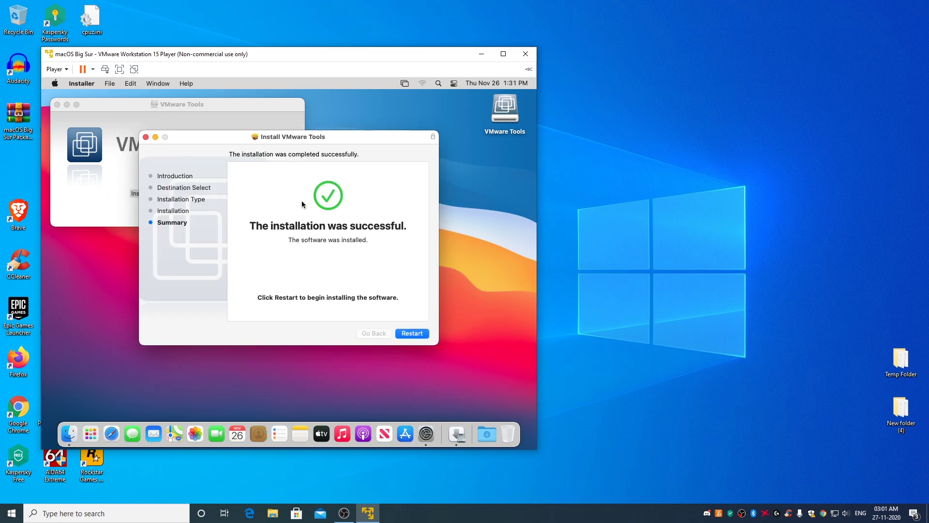
Step: Restart macOS, sign back in with the account password, and close the VMware Tools window
{"action": "left_click", "coordinate": [418, 334]}
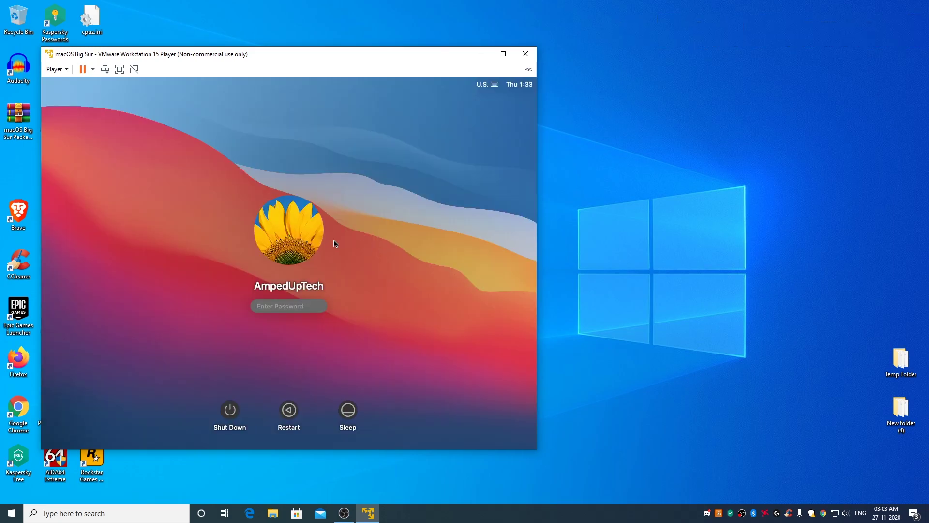
{"action": "type", "text": "1234"}
{"action": "left_click", "coordinate": [321, 307]}
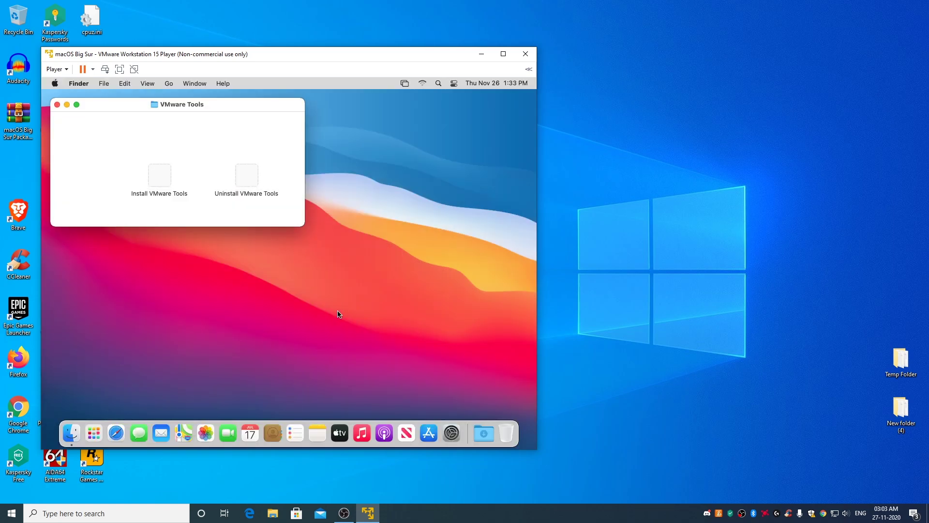
{"action": "left_click", "coordinate": [57, 105]}
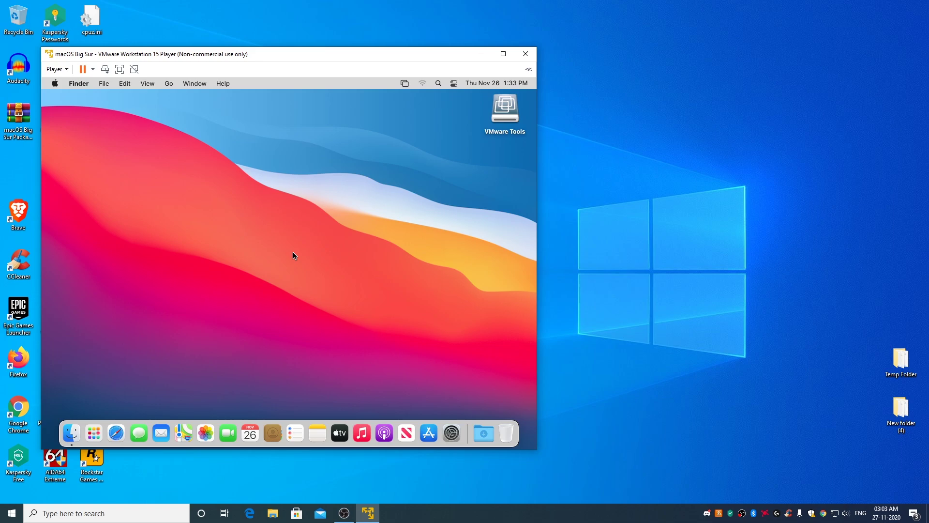
Step: Switch the macOS Big Sur virtual machine to full screen from the Player toolbar
{"action": "left_click", "coordinate": [121, 70]}
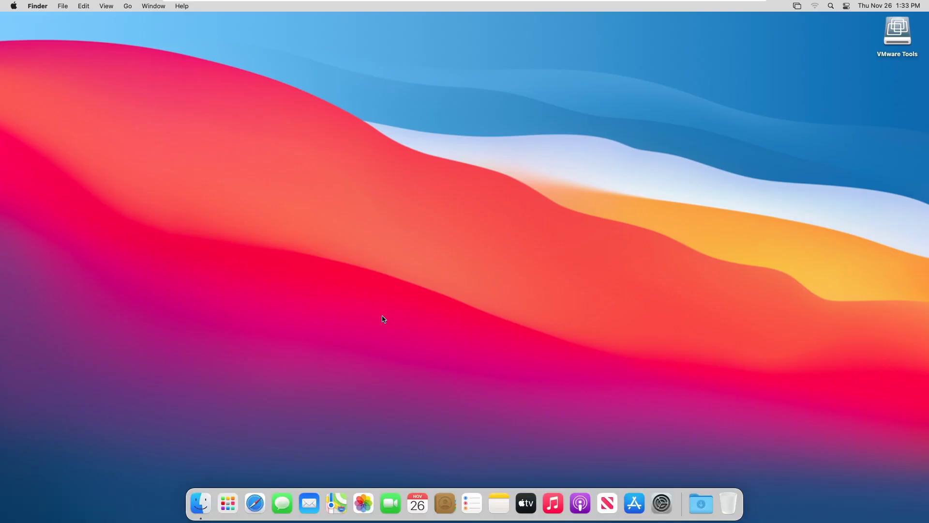